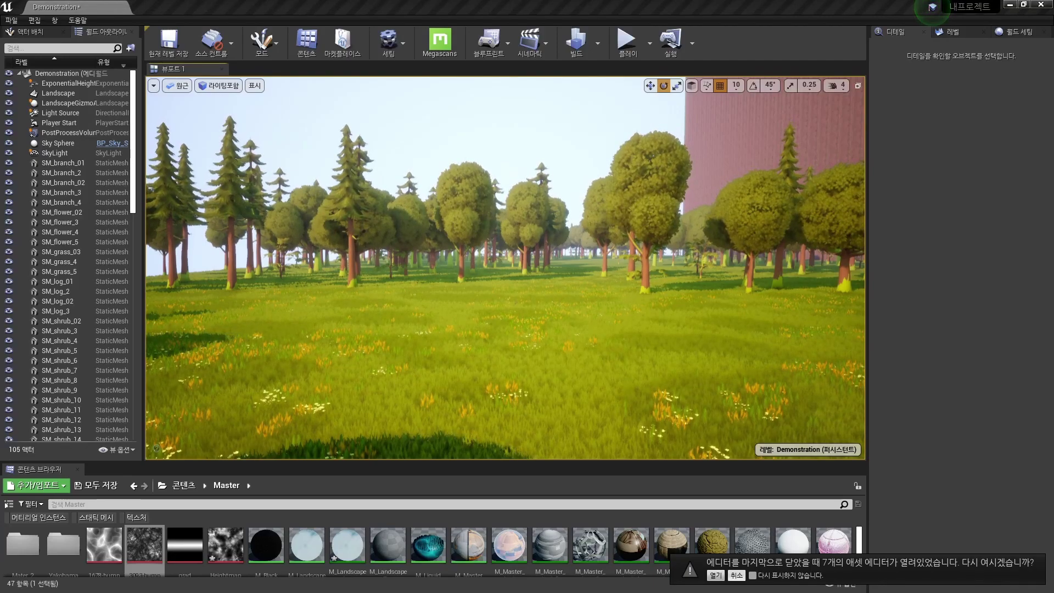
# Fly the camera out of the forest to view the landscape's sharply stepped shape.
pyautogui.press('Up')
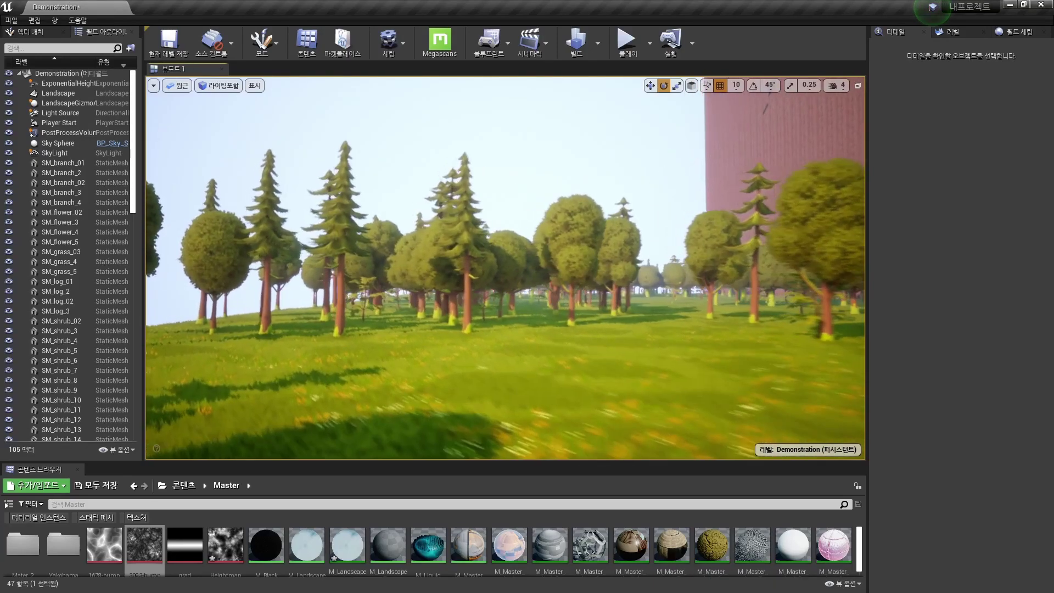
pyautogui.press('Up')
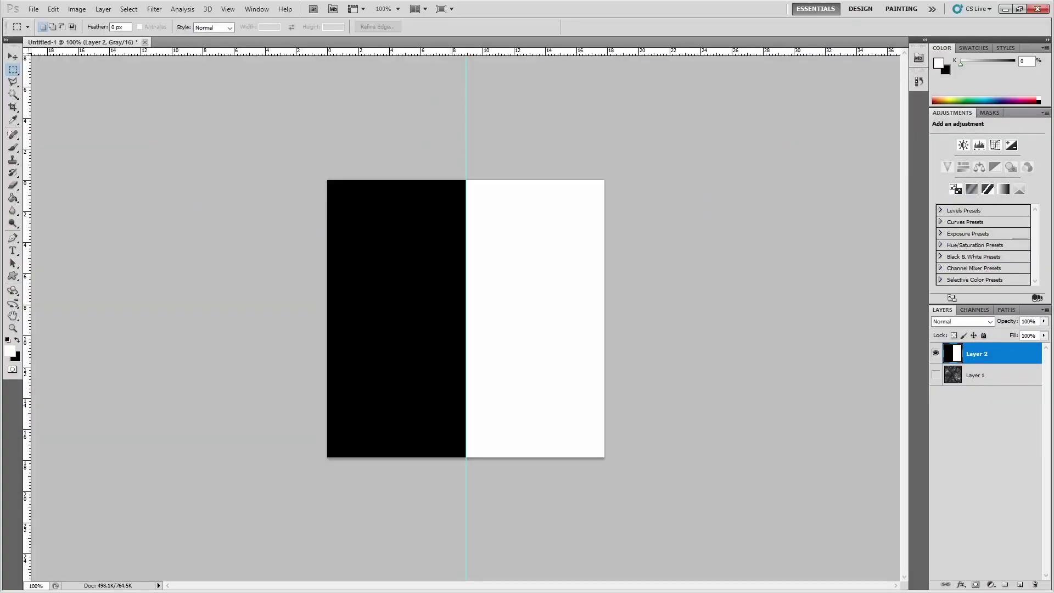
# Switch to the Move tool, show the cellular-noise Layer 1 and zoom in on it.
pyautogui.press('v')
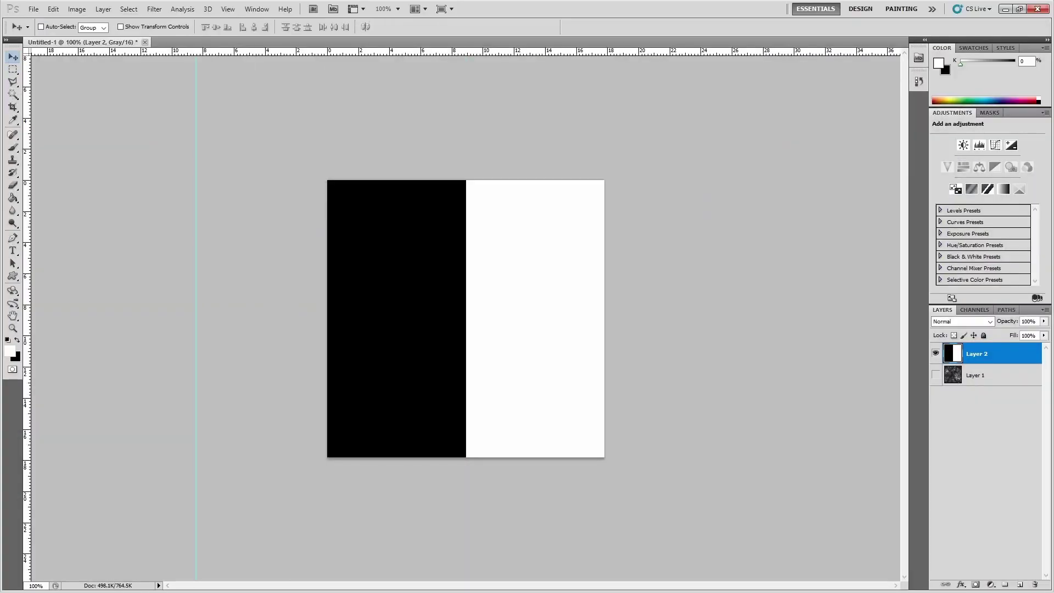
pyautogui.keyDown('alt'); pyautogui.scroll(2, 466, 319); pyautogui.keyUp('alt')
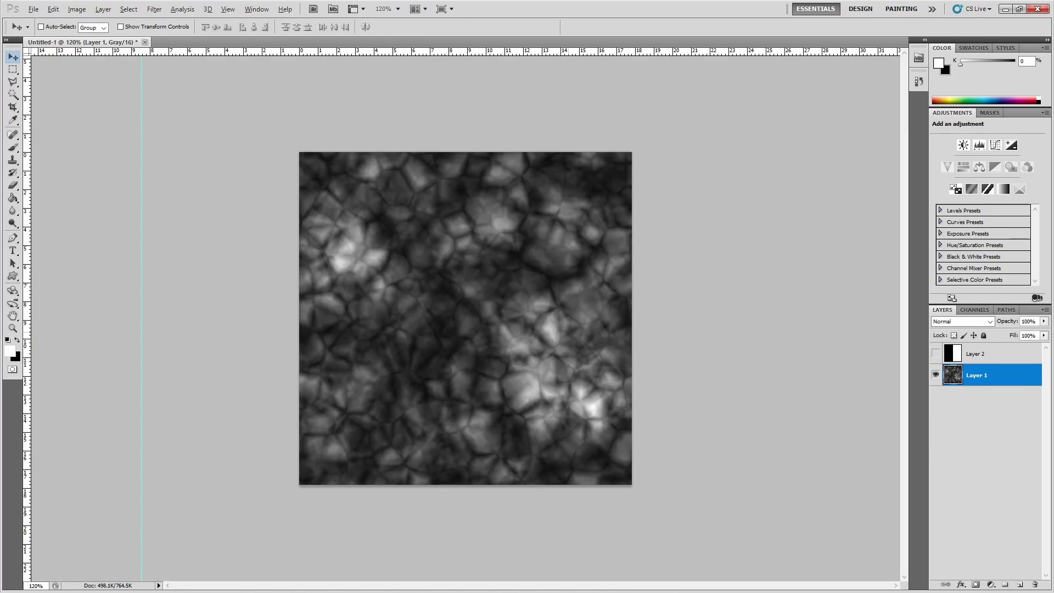
pyautogui.keyDown('alt'); pyautogui.scroll(1, 465, 318); pyautogui.keyUp('alt')
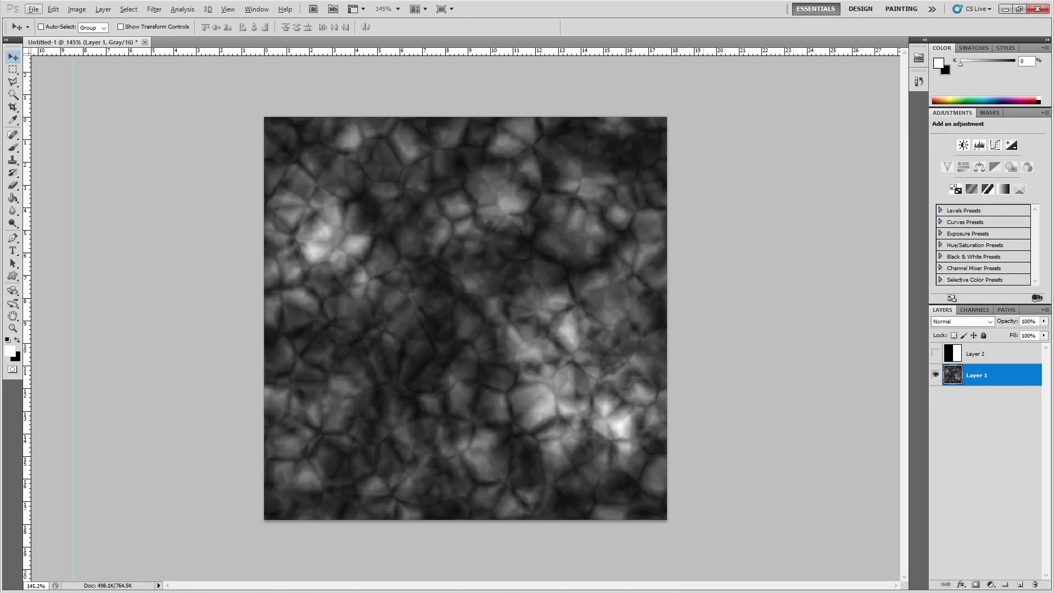
# Open Levels on the noise layer and try input values like black 49, gamma 2.13, white 138.
pyautogui.hotkey('ctrl', 'l')
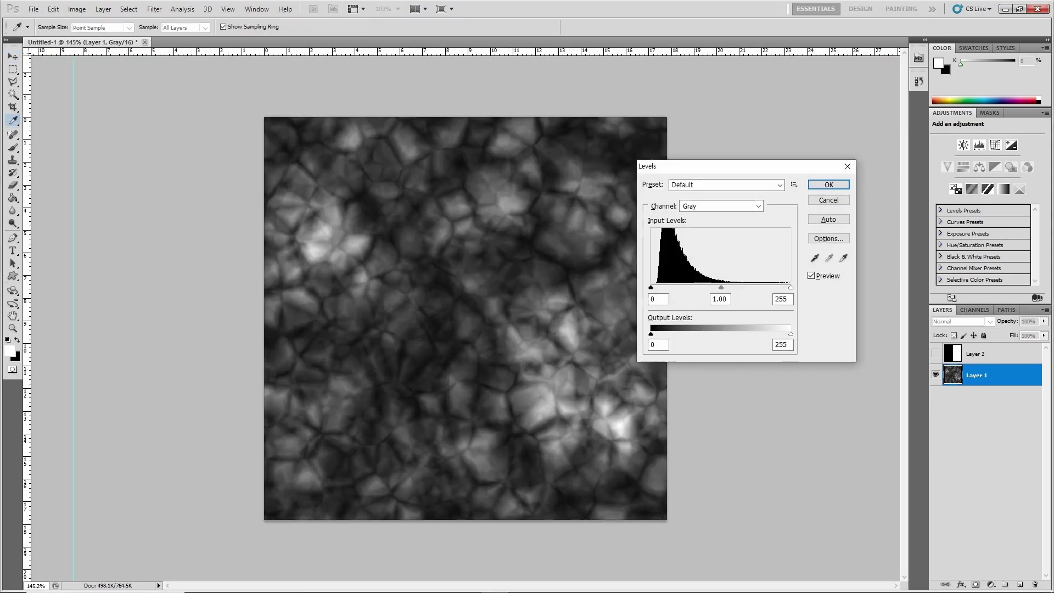
pyautogui.write('49')
pyautogui.press('Tab')
pyautogui.write('2.13')
pyautogui.hotkey('shift', 'Tab')
pyautogui.press('Down')
pyautogui.press('Down')
pyautogui.press('Down')
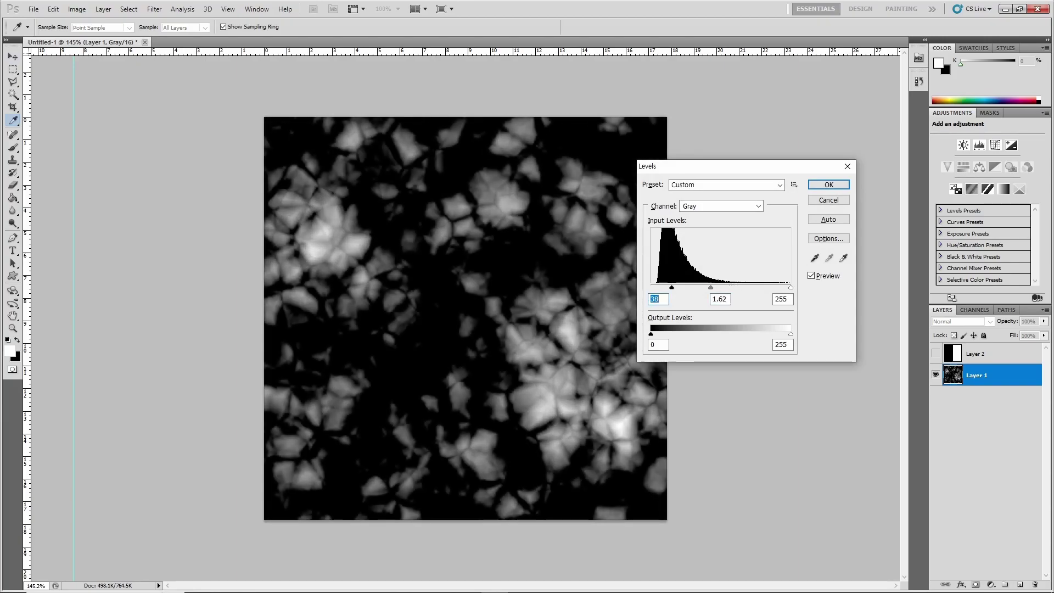
pyautogui.press('Down')
pyautogui.press('Down')
pyautogui.press('Down')
pyautogui.press('Tab')
pyautogui.write('1')
pyautogui.press('Tab')
pyautogui.write('193')
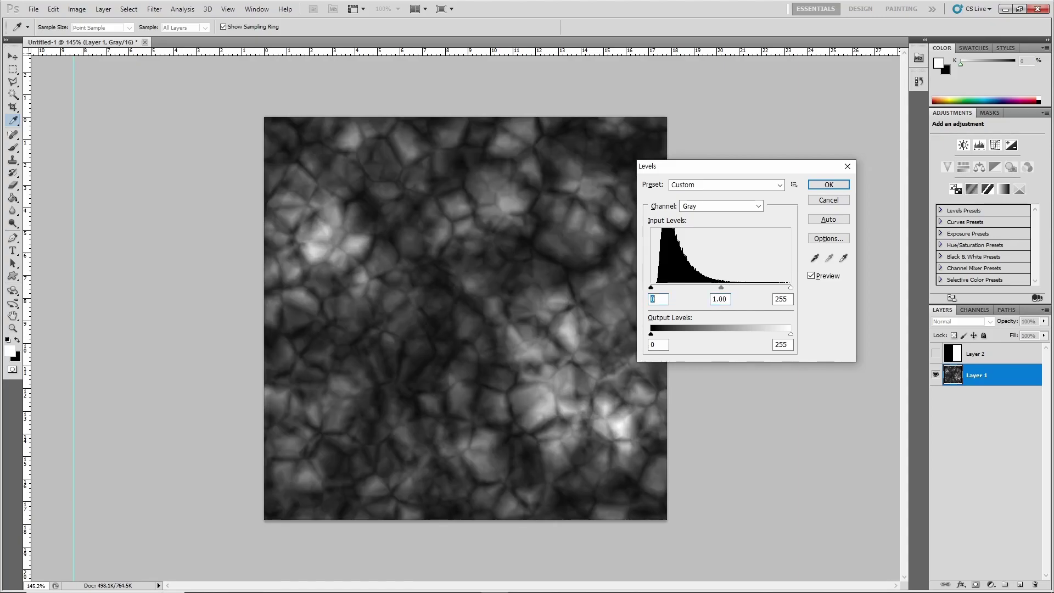
pyautogui.hotkey('shift', 'Tab')
pyautogui.hotkey('shift', 'Tab')
pyautogui.write('0')
pyautogui.press('Tab')
pyautogui.press('Tab')
pyautogui.write('138')
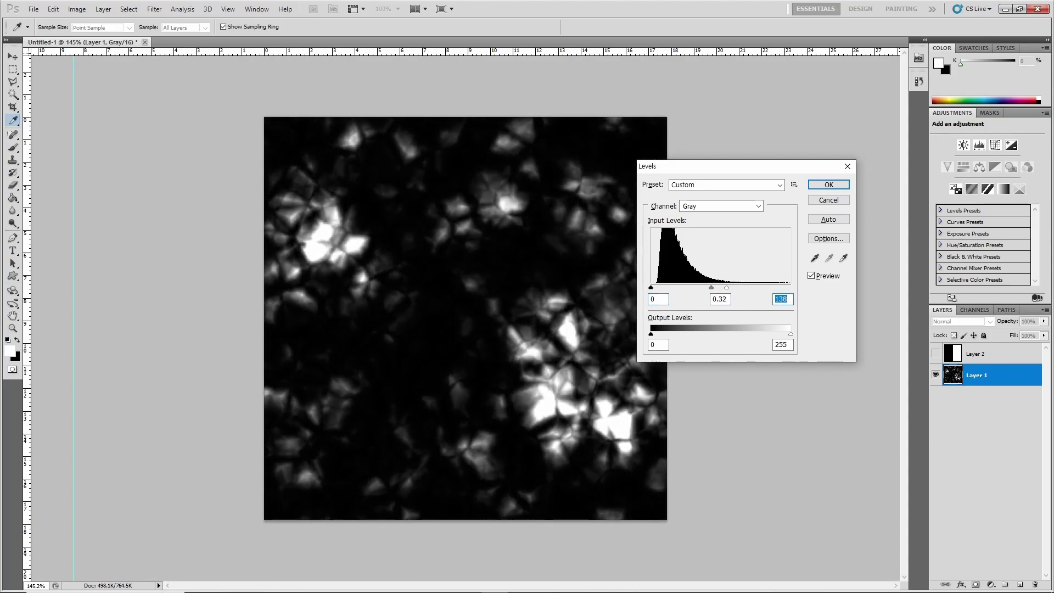
pyautogui.hotkey('shift', 'Tab')
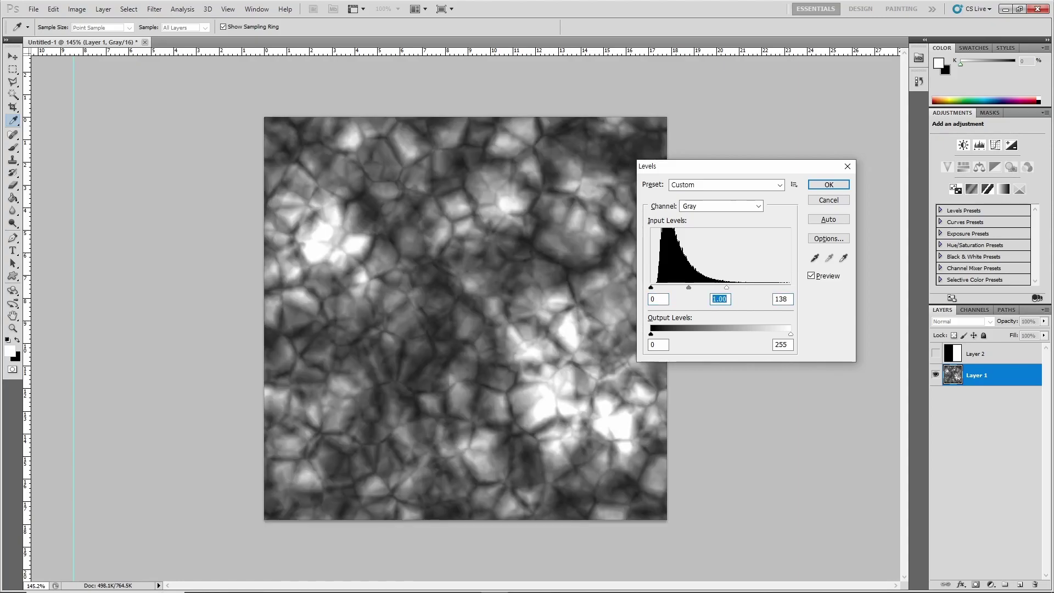
# Apply Levels at input 3 / 0.95 / 255 with output white 118, then save the heightmap.
pyautogui.hotkey('ctrl', 'z')
pyautogui.hotkey('shift', 'Tab')
pyautogui.write('0.44')
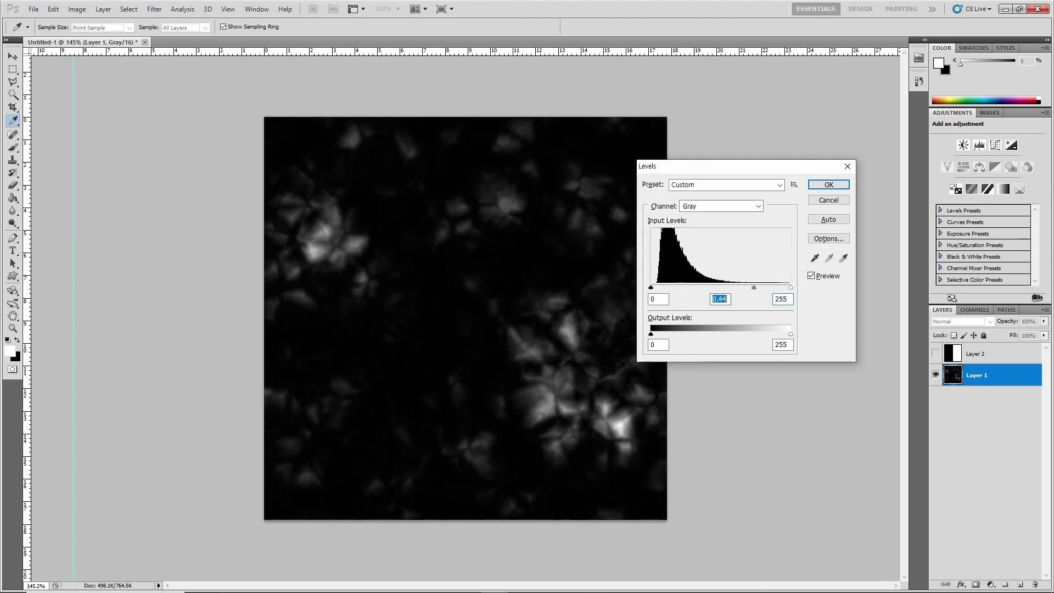
pyautogui.moveTo(651, 287); pyautogui.dragTo(679, 287)
pyautogui.moveTo(763, 287); pyautogui.dragTo(652, 287)
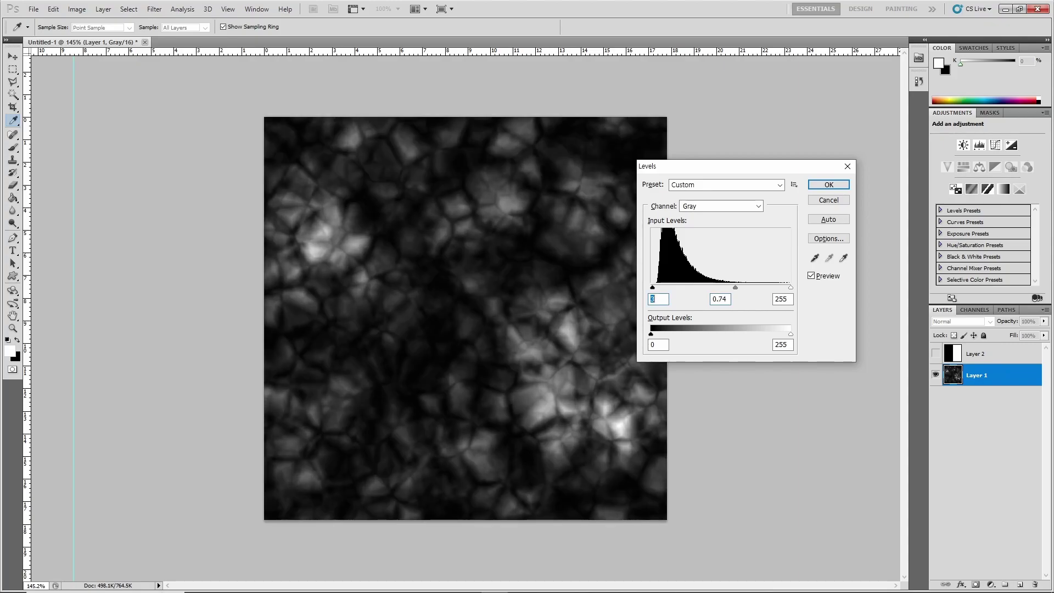
pyautogui.press('Tab')
pyautogui.write('0.95')
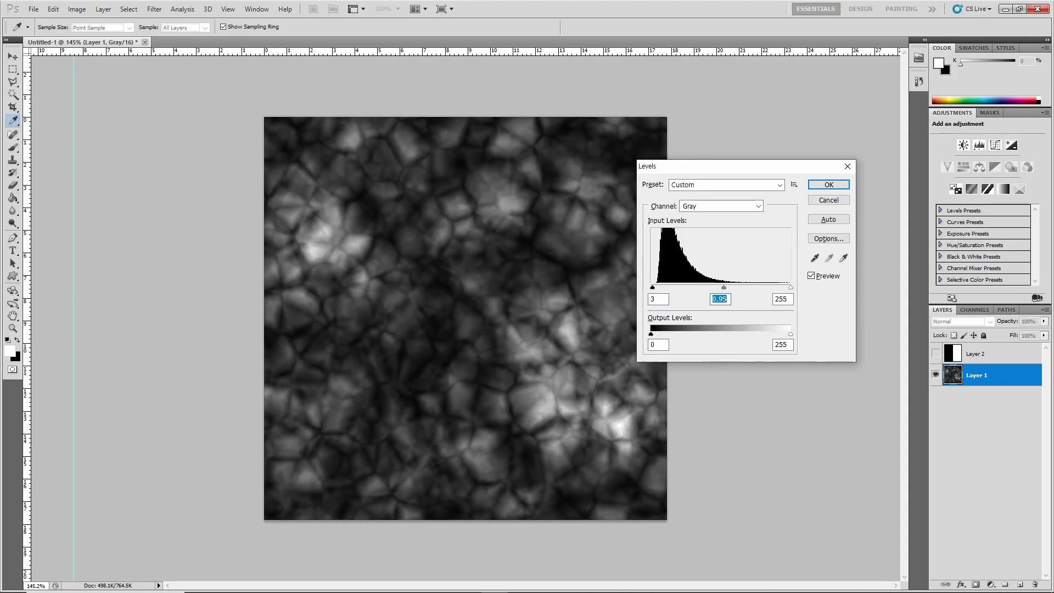
pyautogui.moveTo(791, 334); pyautogui.dragTo(717, 334)
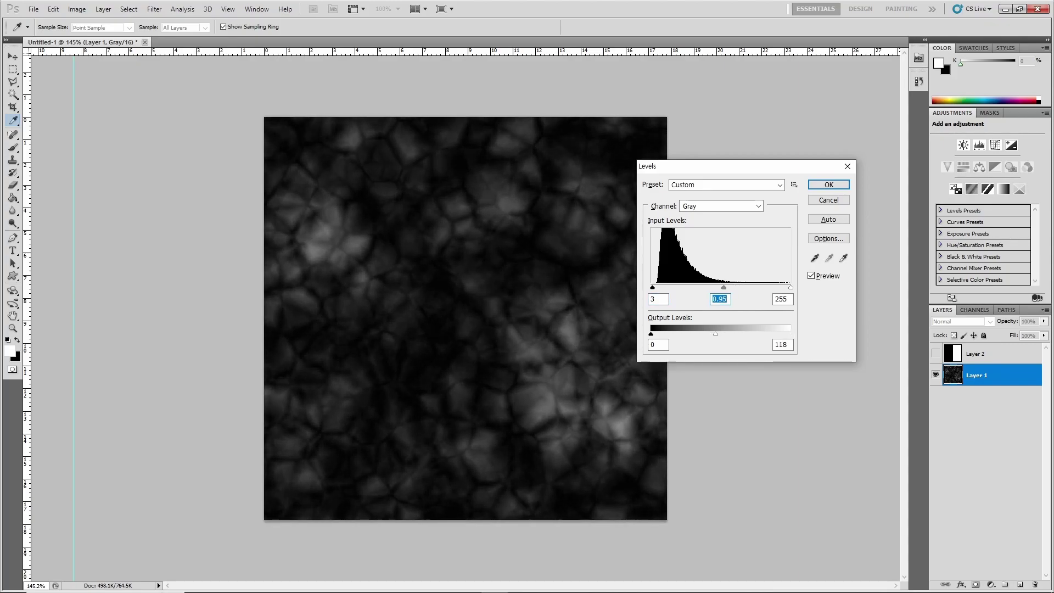
pyautogui.press('Return')
pyautogui.press('v')
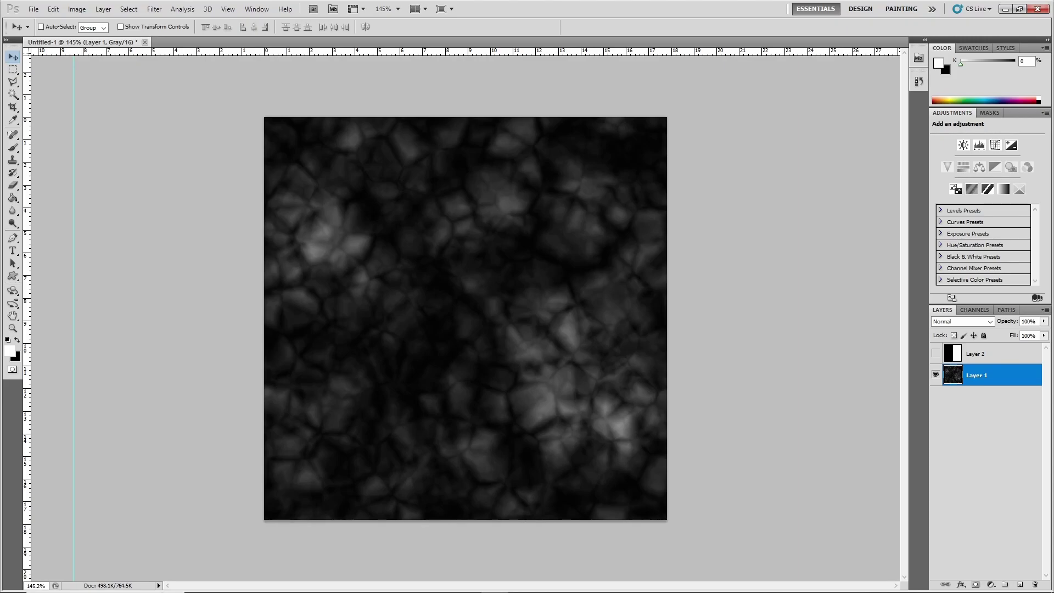
pyautogui.hotkey('ctrl', 'alt', 'f')
# Accept the save options and reimport the edited PNG into the Heightmap layer from file.
pyautogui.press('Return')
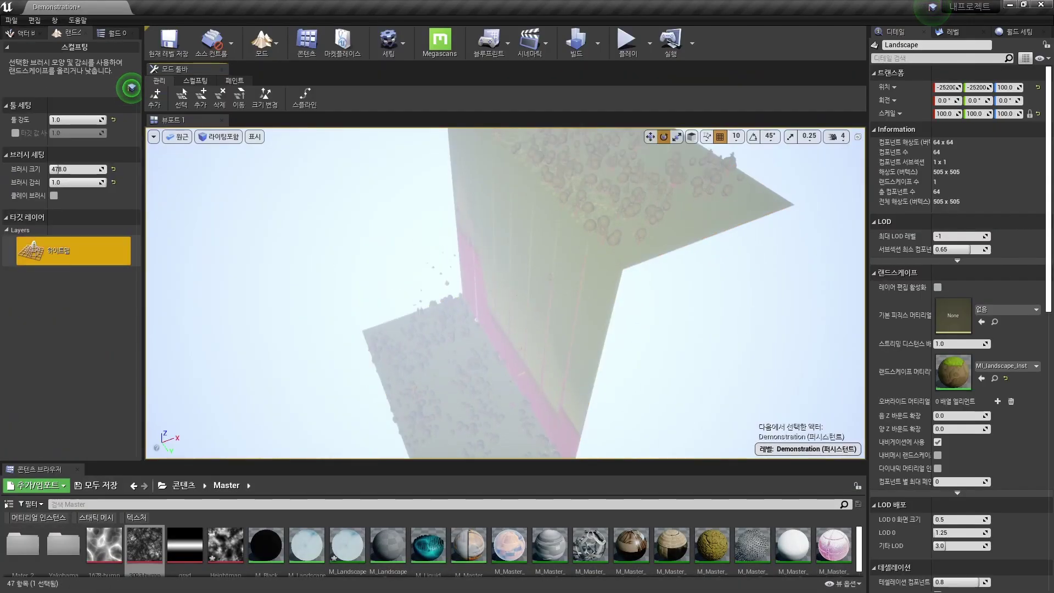
pyautogui.rightClick(85, 251)
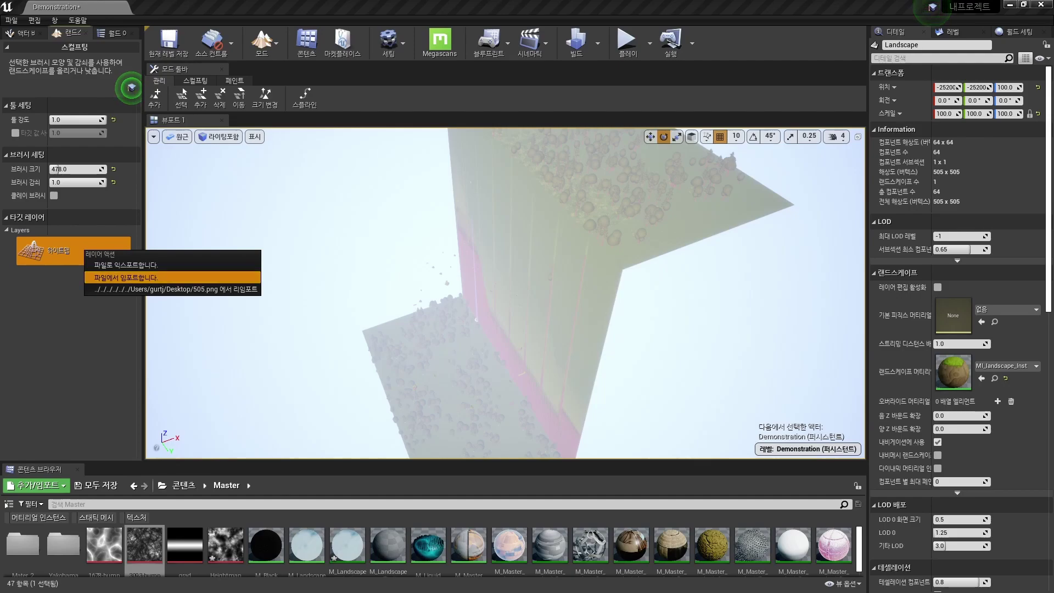
pyautogui.click(126, 277)
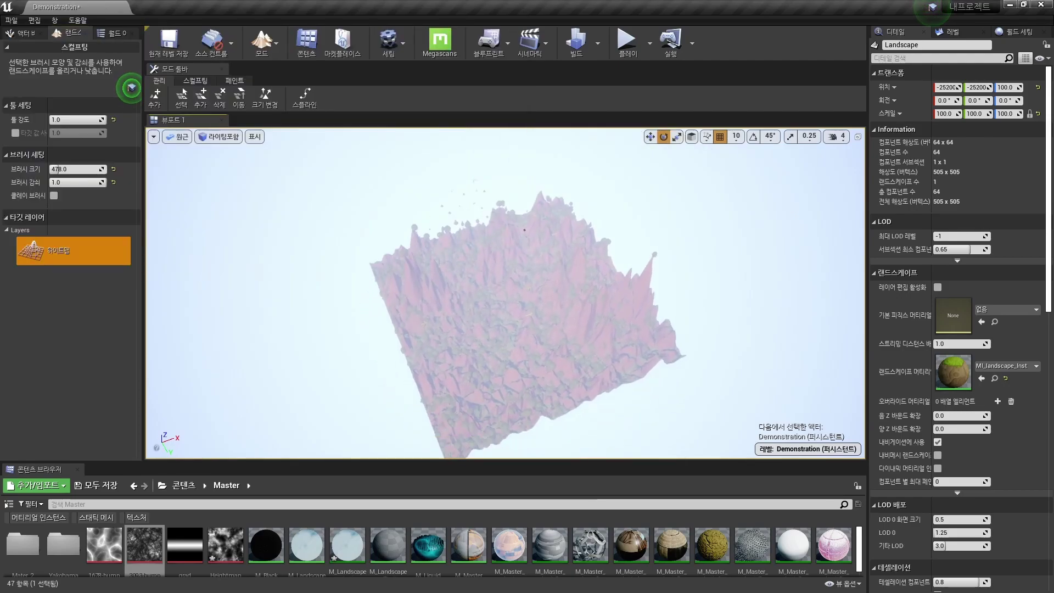
pyautogui.scroll(8, 506, 293)
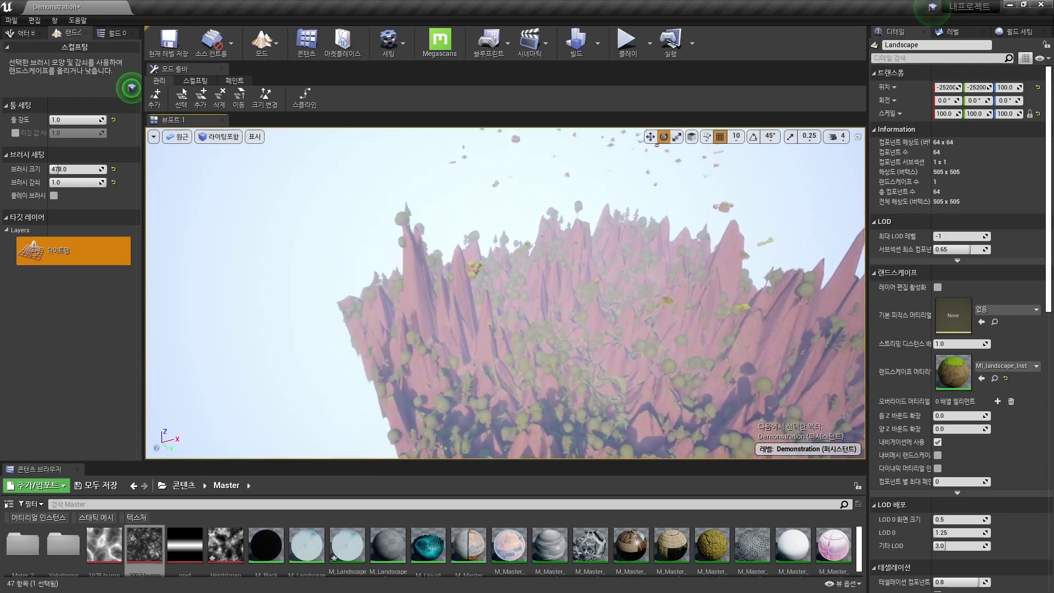
pyautogui.scroll(2, 505, 293)
pyautogui.scroll(2, 506, 294)
pyautogui.scroll(3, 505, 294)
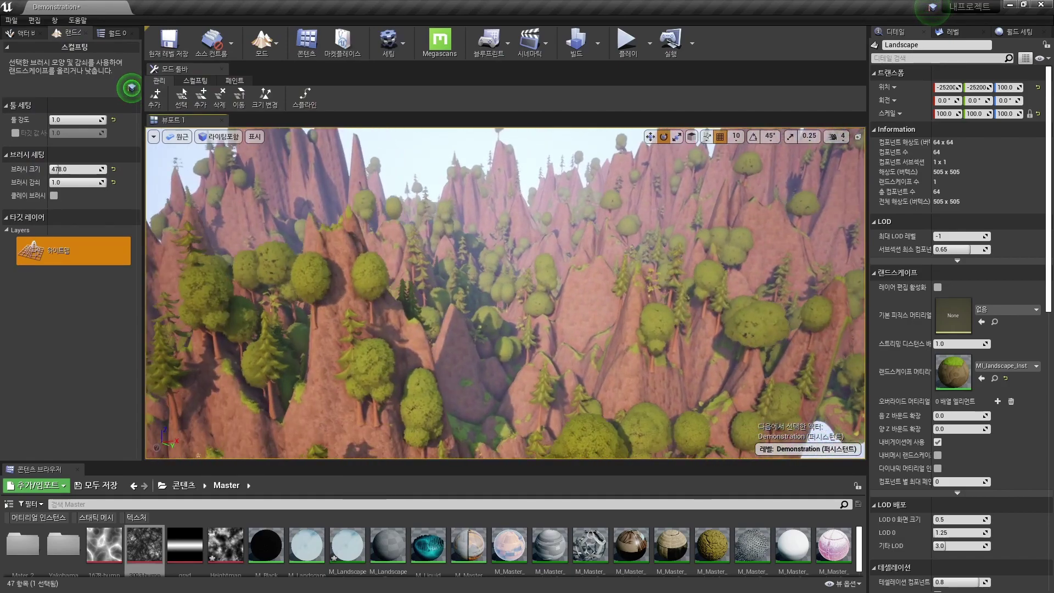
pyautogui.scroll(3, 506, 294)
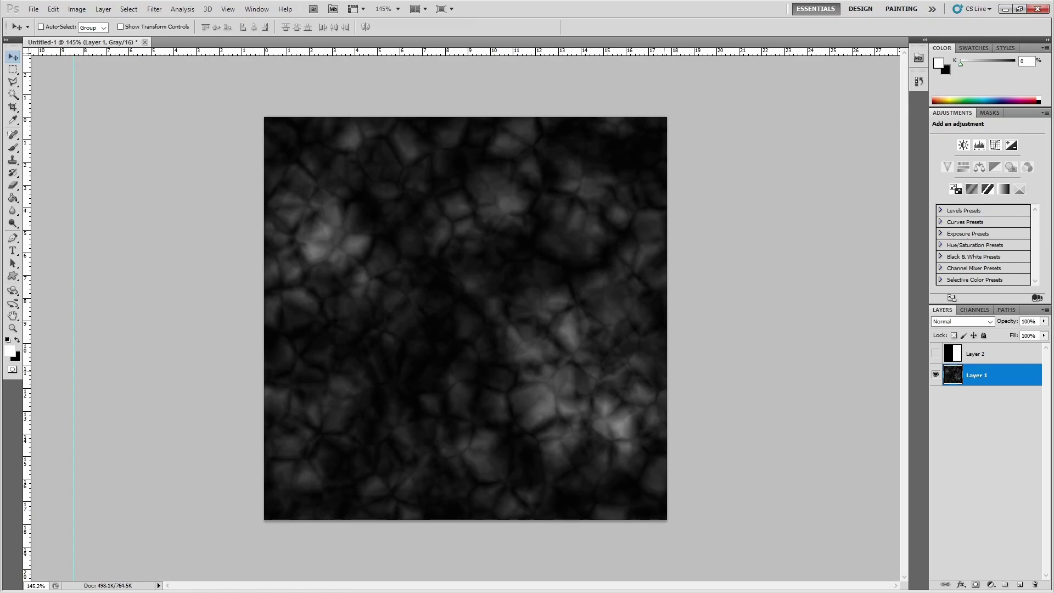
# Brighten the heightmap with Levels at 0 / 2.43 / 88 and save it as a PNG.
pyautogui.hotkey('ctrl', 'l')
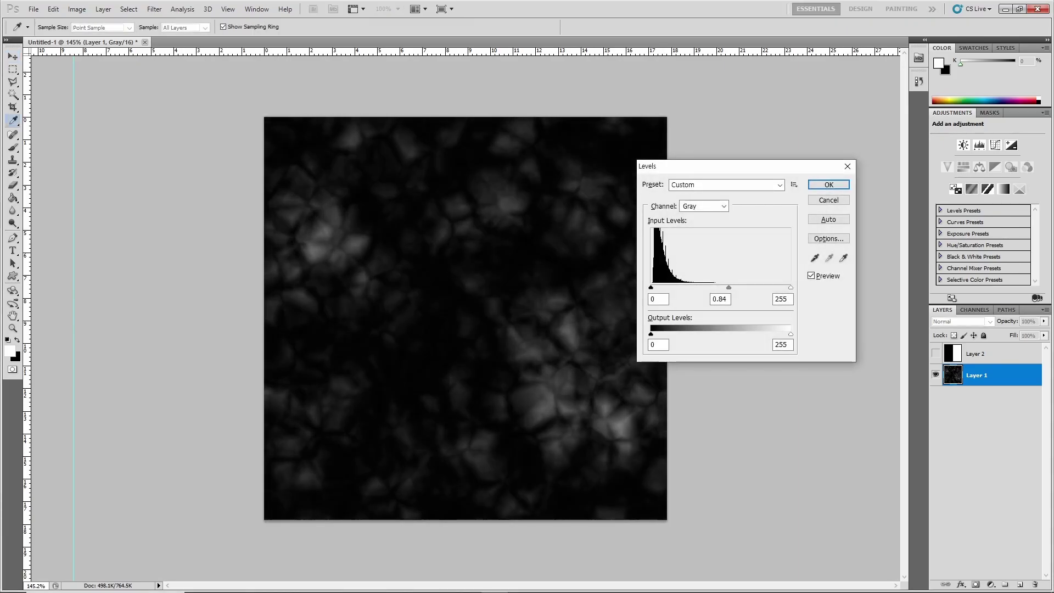
pyautogui.moveTo(721, 287); pyautogui.dragTo(720, 287)
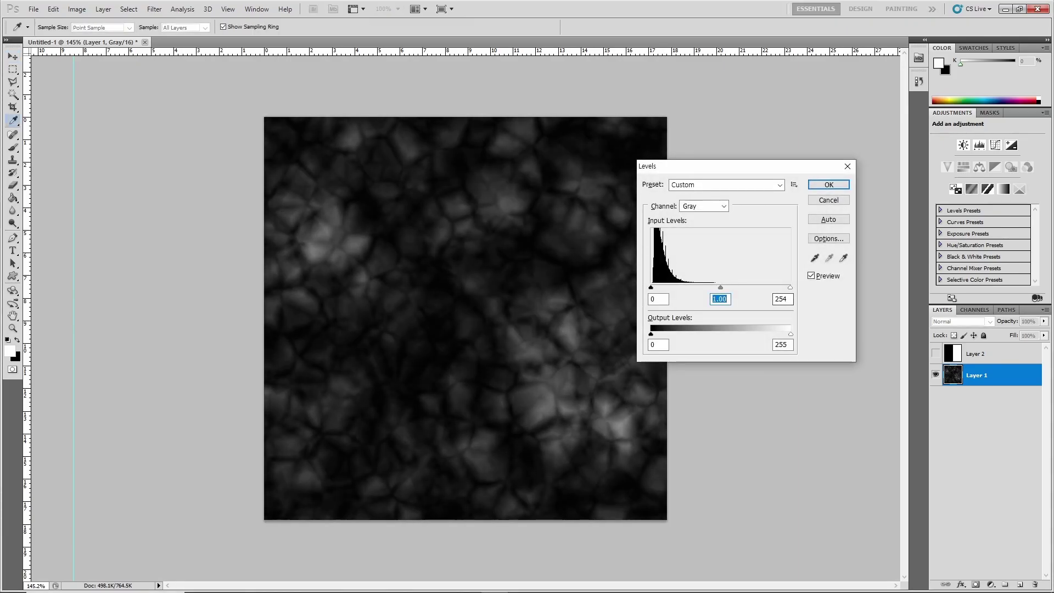
pyautogui.moveTo(790, 287); pyautogui.dragTo(755, 287)
pyautogui.moveTo(653, 288); pyautogui.dragTo(669, 287)
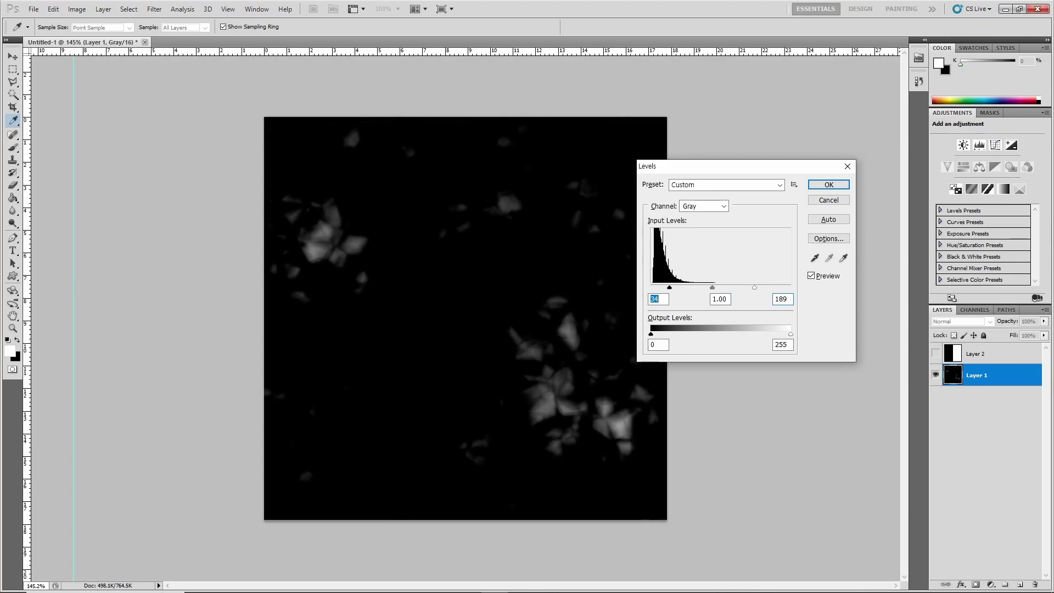
pyautogui.moveTo(754, 287)
pyautogui.mouseDown()
pyautogui.moveTo(651, 287)
pyautogui.moveTo(666, 287)
pyautogui.mouseUp()
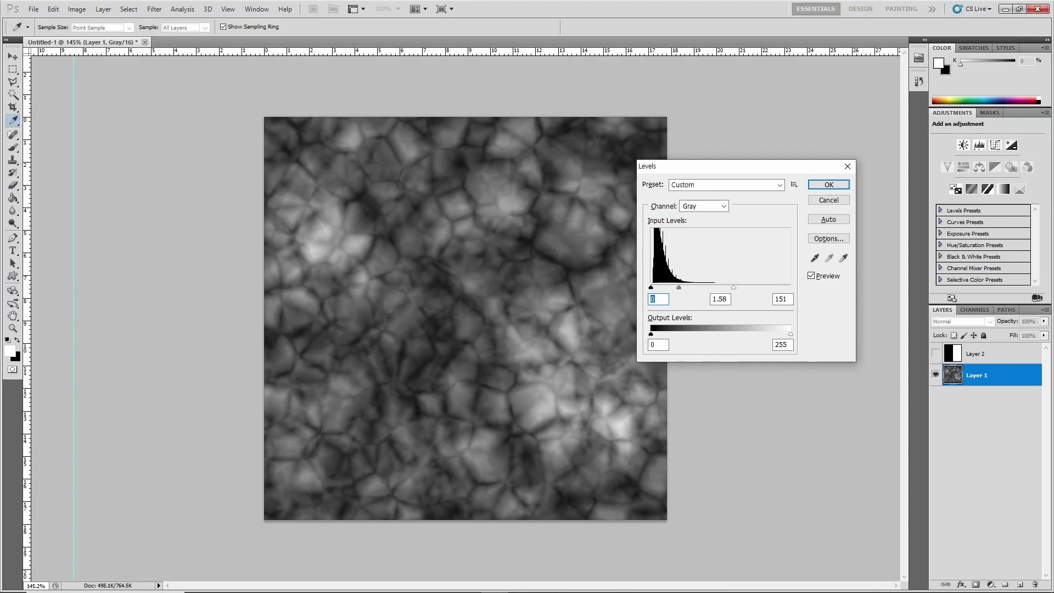
pyautogui.keyDown('alt'); pyautogui.moveTo(733, 287); pyautogui.dragTo(694, 288); pyautogui.keyUp('alt')
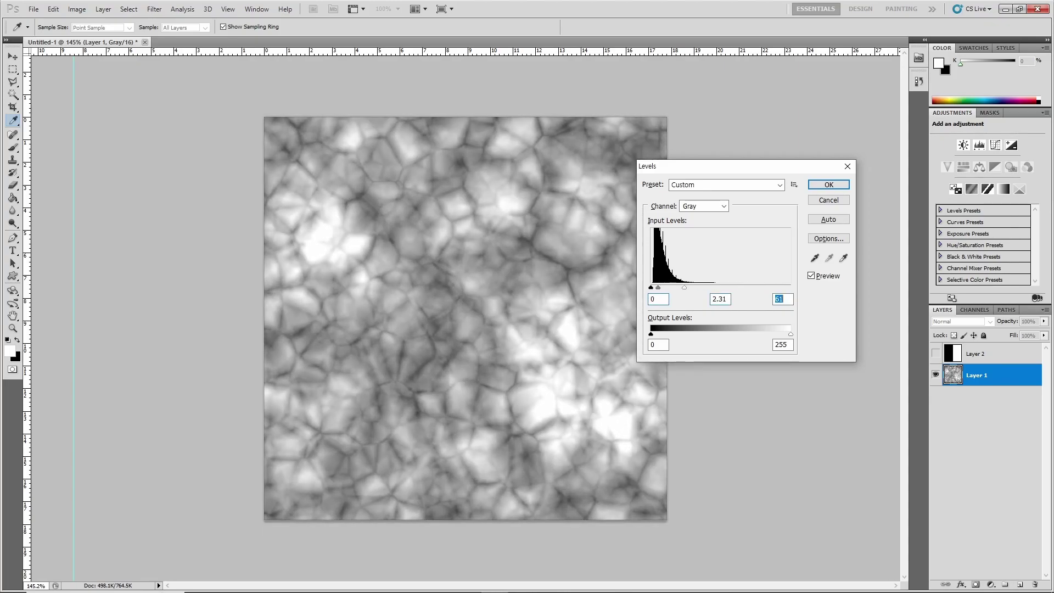
pyautogui.moveTo(660, 287)
pyautogui.mouseDown()
pyautogui.moveTo(700, 287)
pyautogui.moveTo(661, 287)
pyautogui.mouseUp()
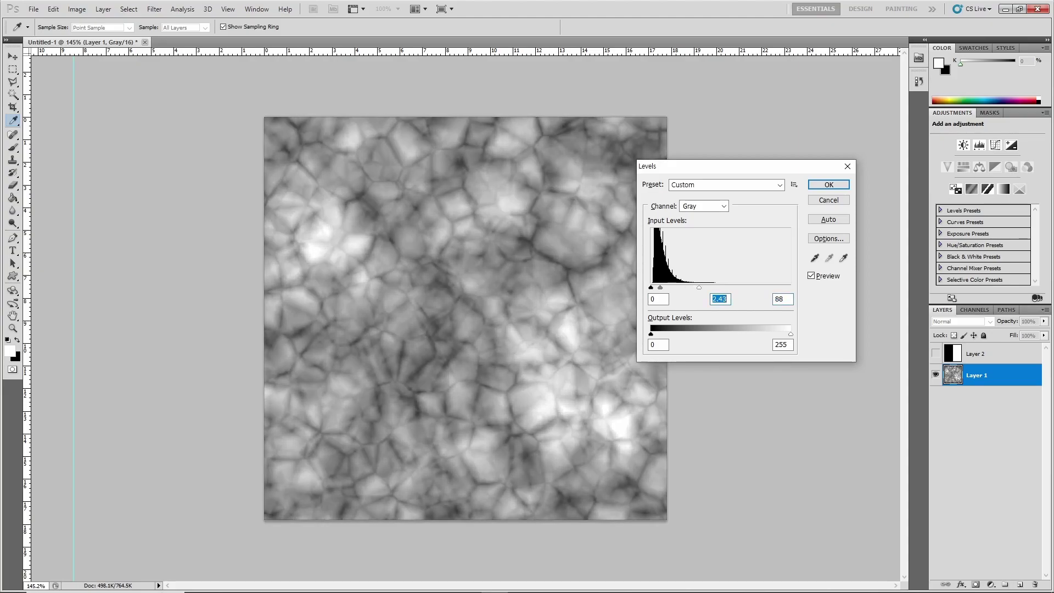
pyautogui.press('Return')
pyautogui.press('v')
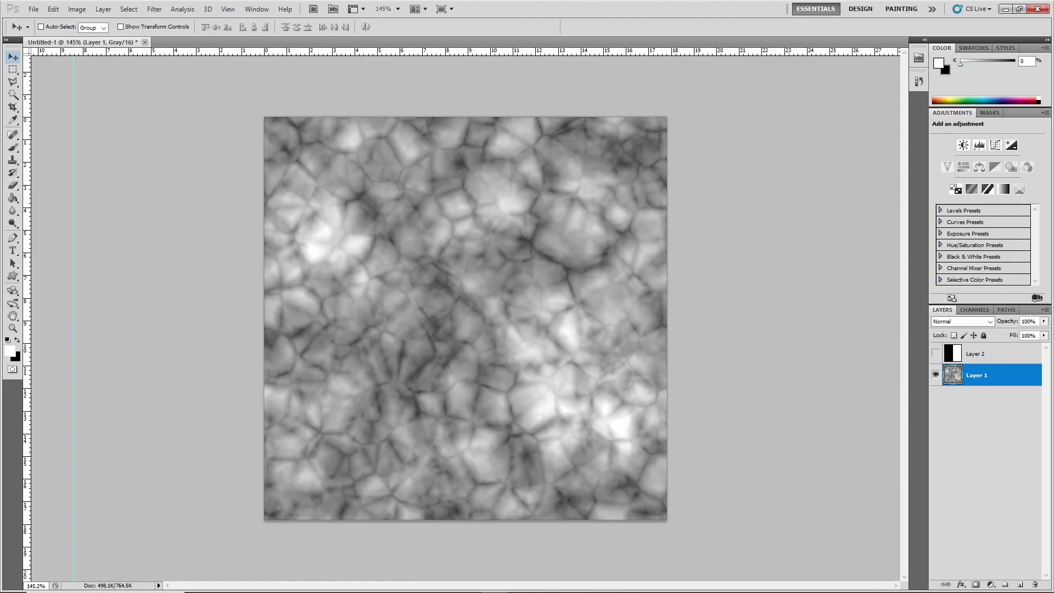
pyautogui.press('Return')
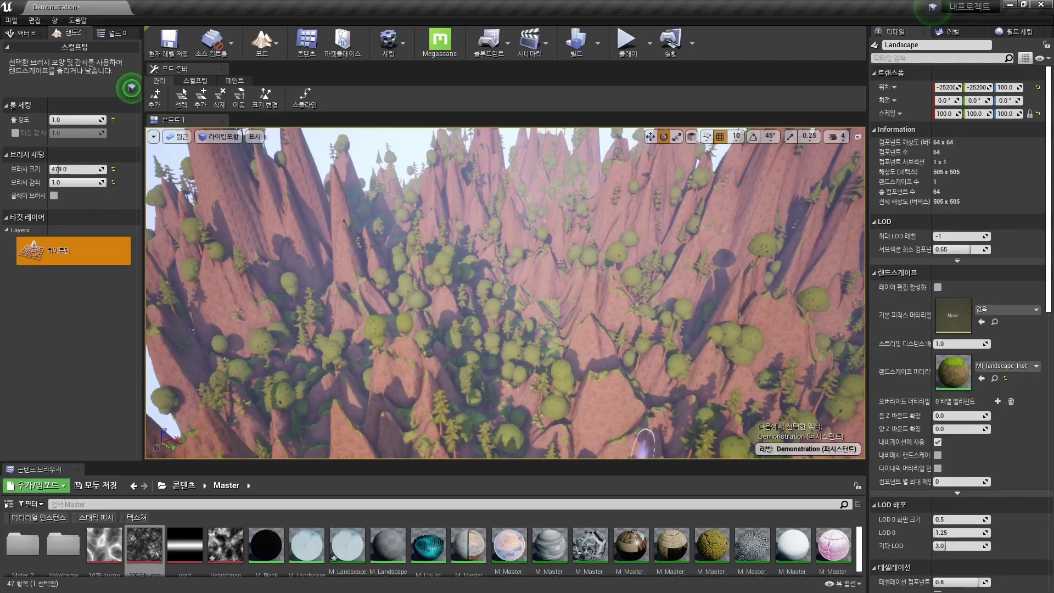
# Reimport the brightened heightmap into the Heightmap layer and frame the whole landscape.
pyautogui.rightClick(75, 242)
pyautogui.click(148, 284)
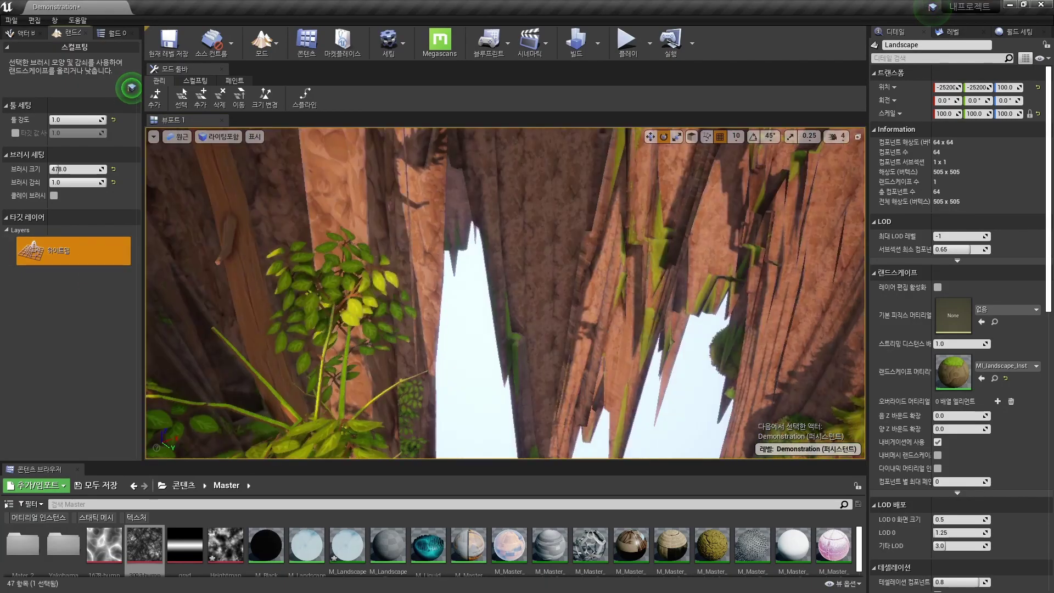
pyautogui.press('f')
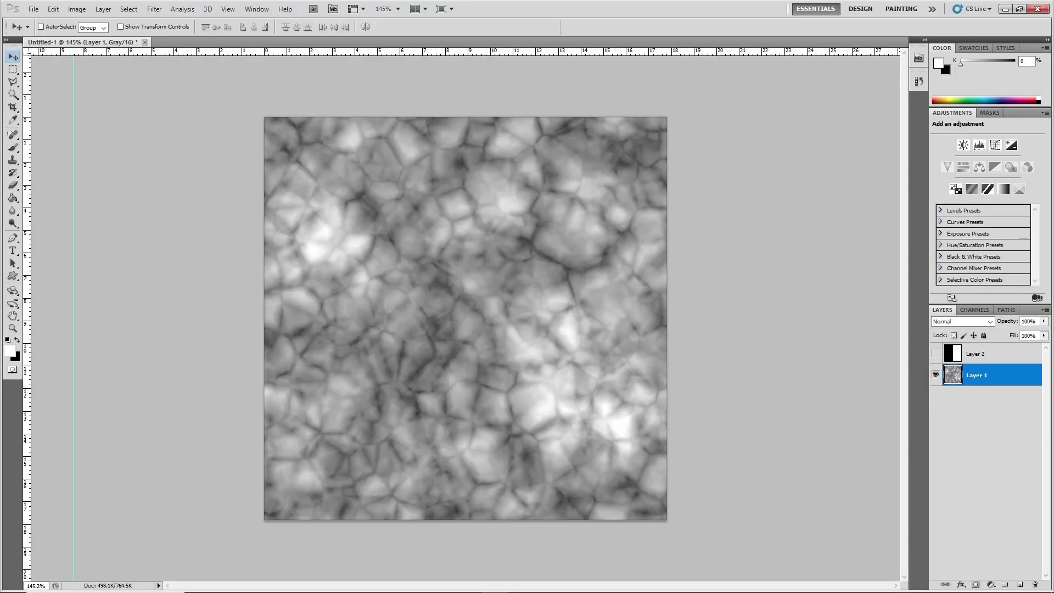
# Apply a Gaussian Blur with a radius of about 7.4 pixels to the heightmap.
pyautogui.click(154, 9)
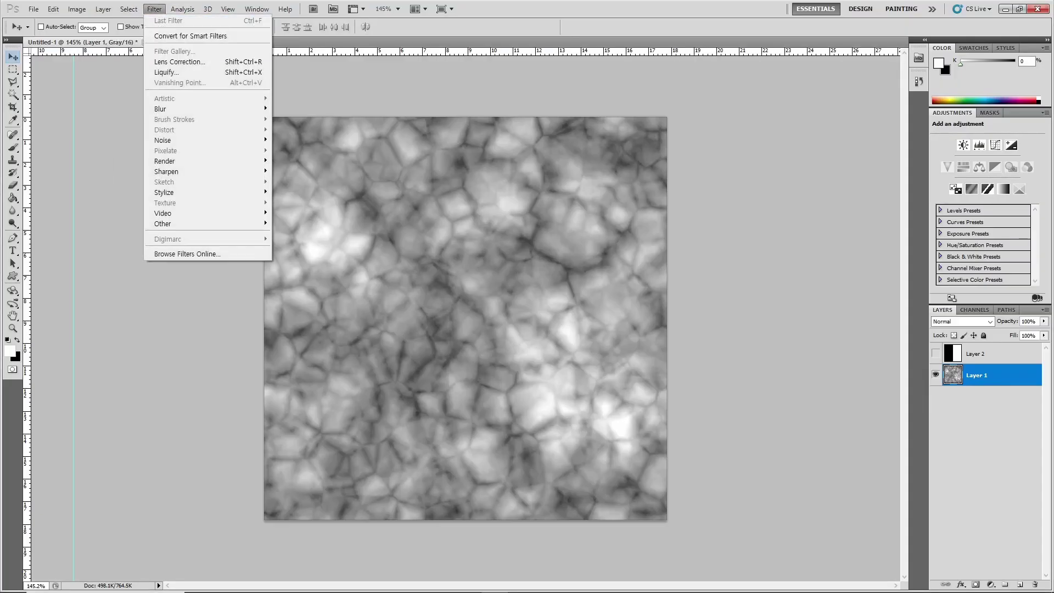
pyautogui.moveTo(164, 109)
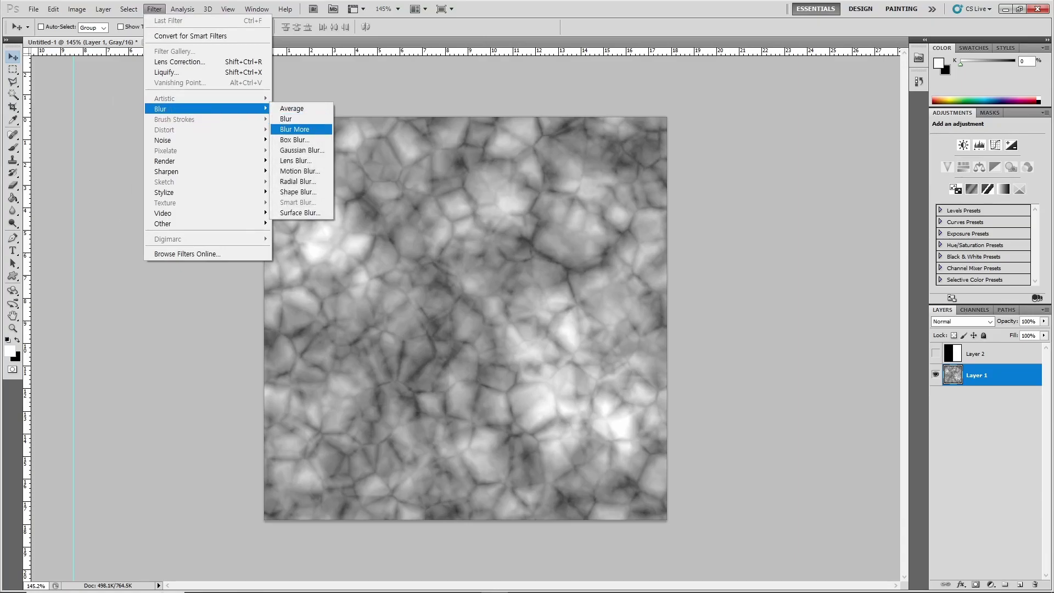
pyautogui.click(301, 150)
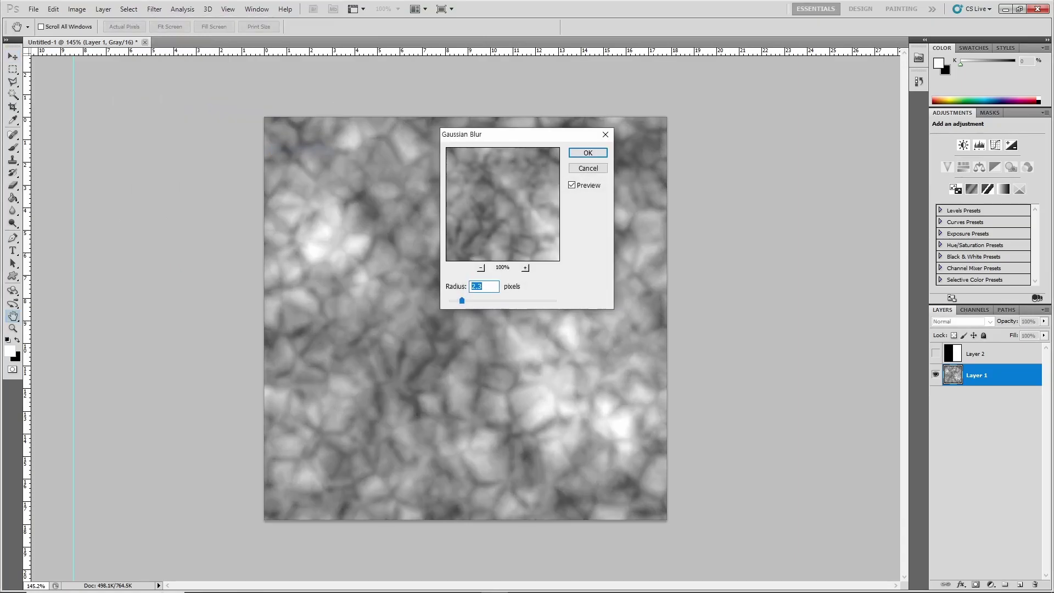
pyautogui.press('Up')
pyautogui.press('Up')
pyautogui.press('Up')
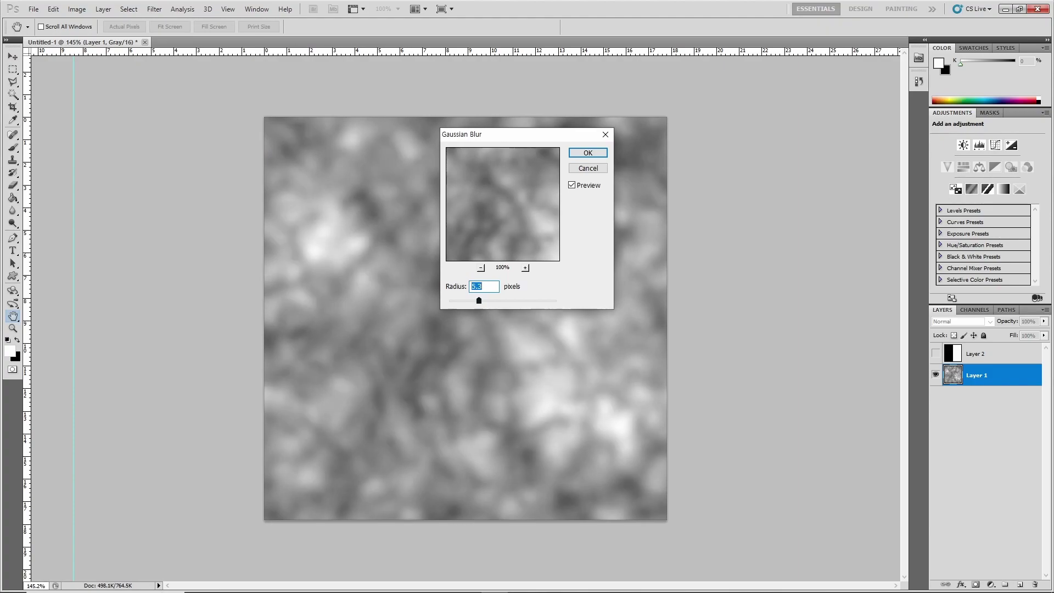
pyautogui.press('Up')
pyautogui.press('Up')
pyautogui.press('Return')
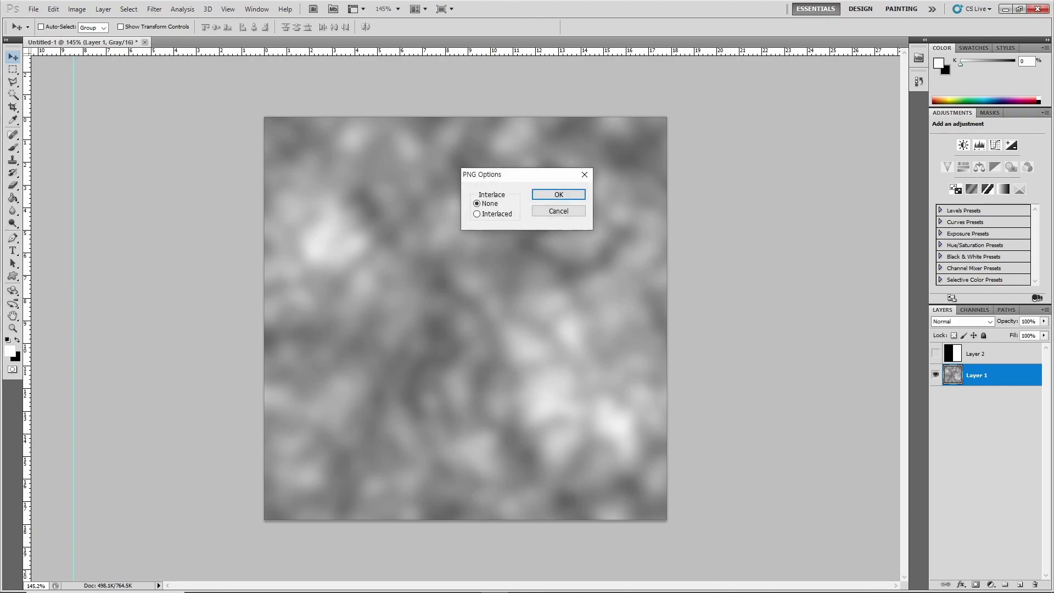
pyautogui.press('Escape')
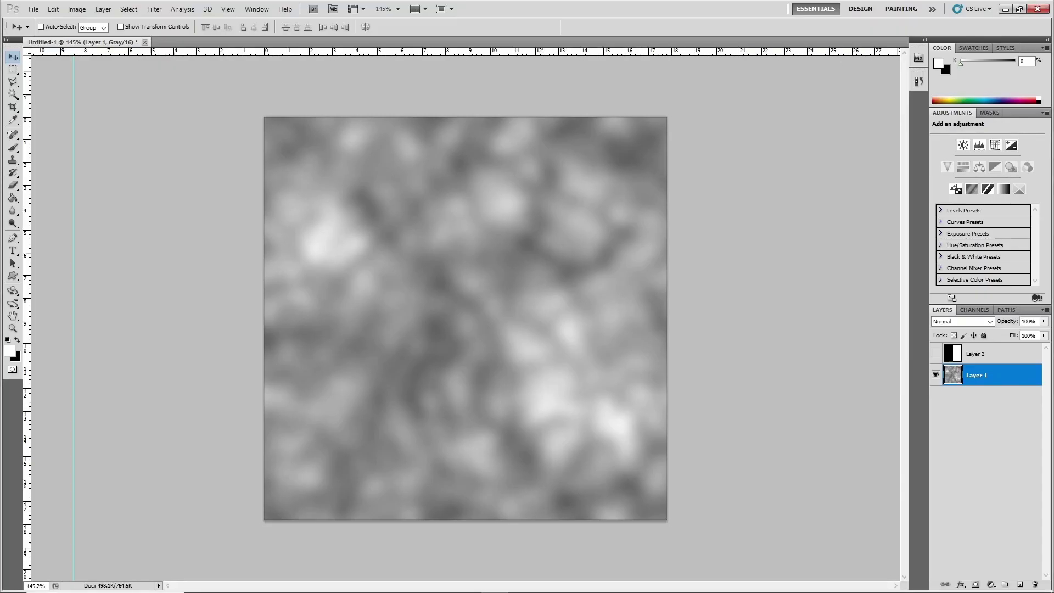
# Open Levels on the blurred heightmap, reset the black input to 0 and try gamma 0.61.
pyautogui.hotkey('ctrl', 'l')
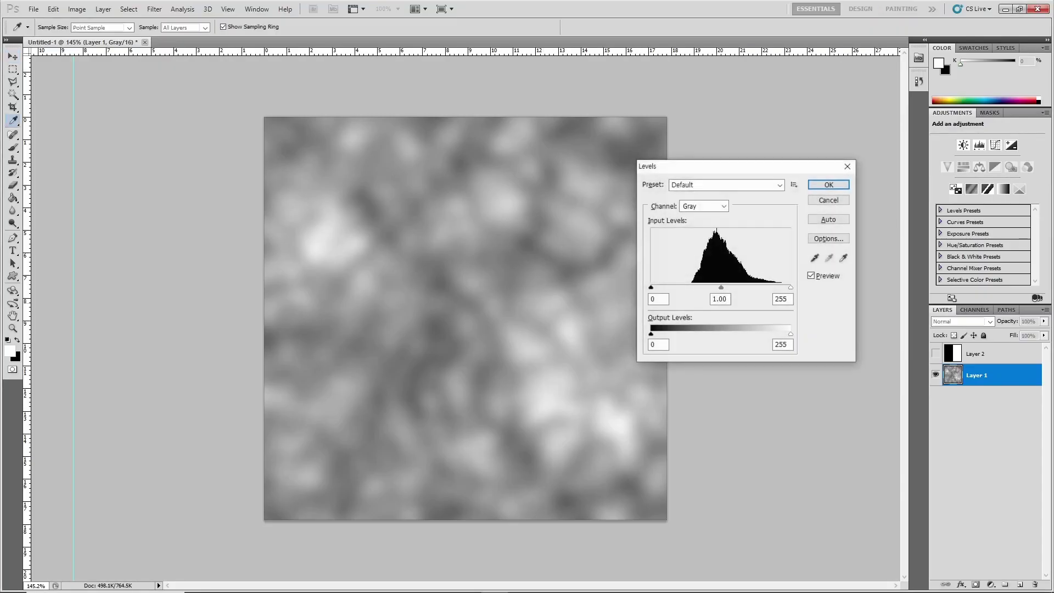
pyautogui.moveTo(651, 287); pyautogui.dragTo(690, 288)
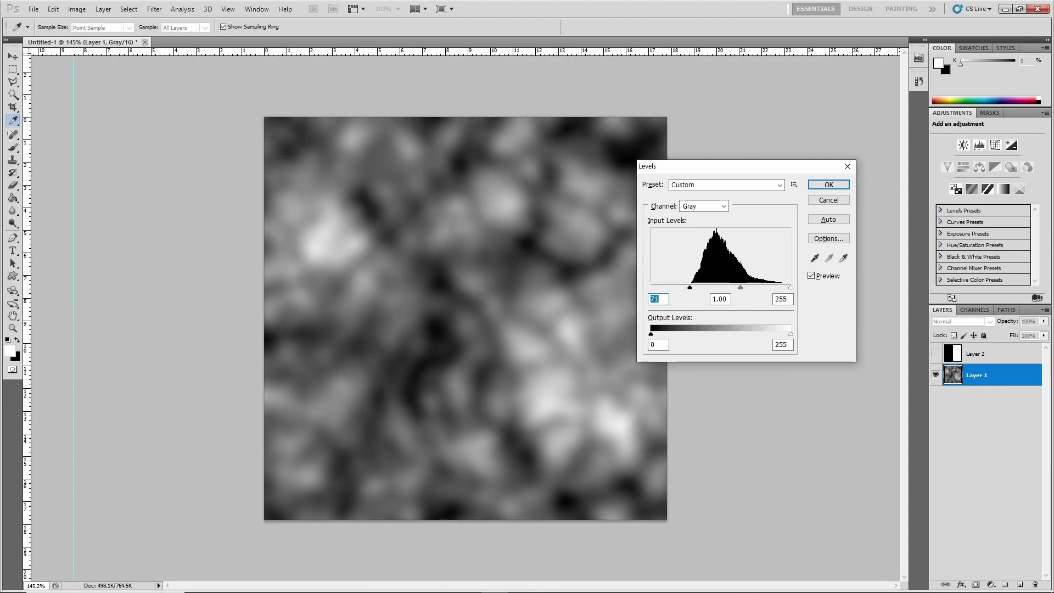
pyautogui.moveTo(791, 287); pyautogui.dragTo(773, 287)
pyautogui.hotkey('shift', 'Tab')
pyautogui.hotkey('shift', 'Tab')
pyautogui.write('0')
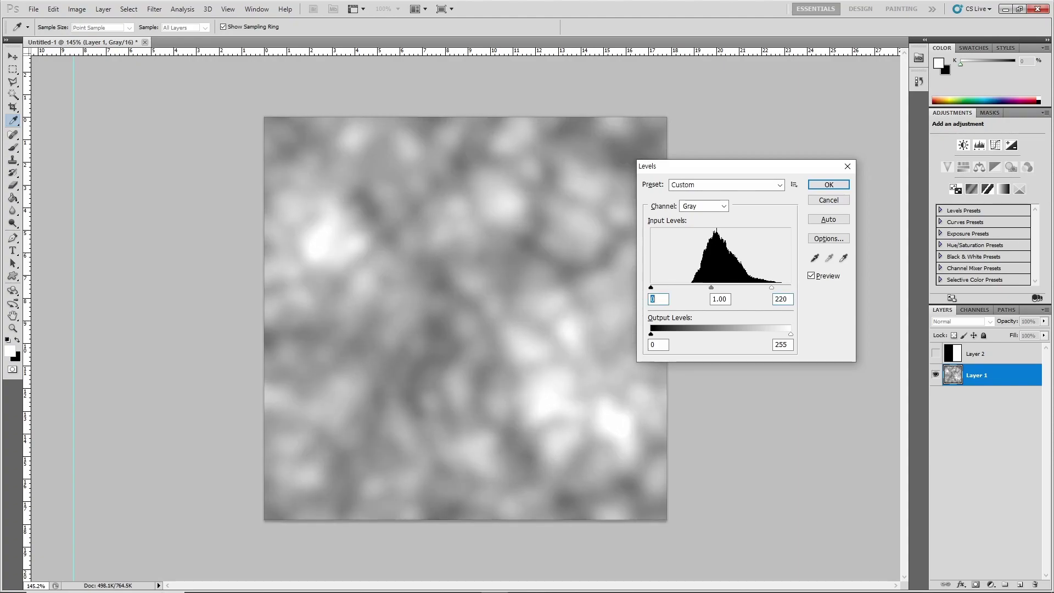
pyautogui.press('Tab')
pyautogui.write('0.61')
pyautogui.press('Tab')
# Set gamma 0.73, input white 215 and output white 62, then save as PNG.
pyautogui.press('Down')
pyautogui.press('Down')
pyautogui.press('Down')
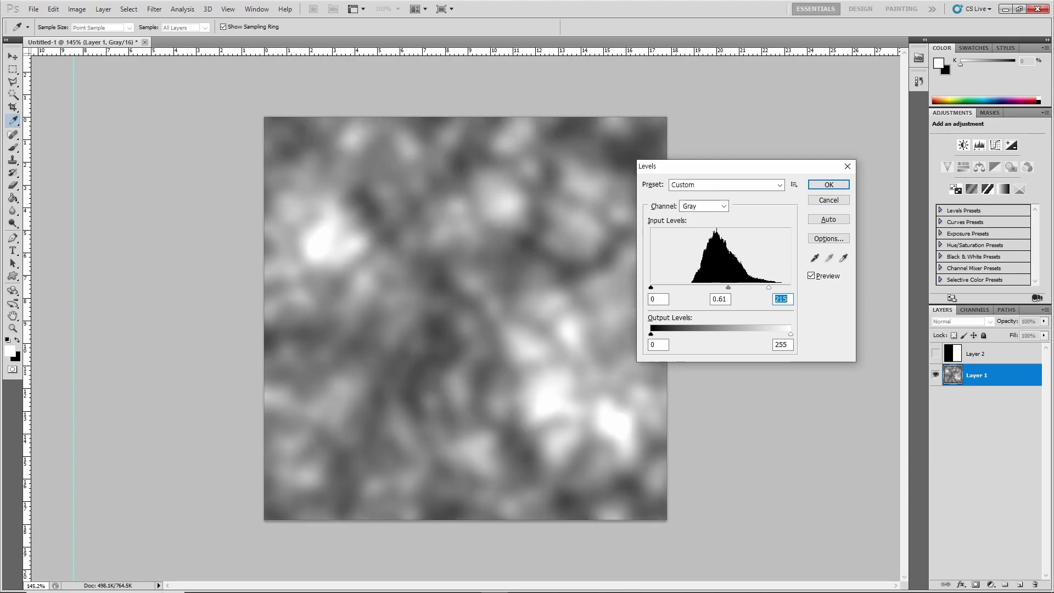
pyautogui.hotkey('shift', 'Tab')
pyautogui.write('0.29')
pyautogui.press('Tab')
pyautogui.hotkey('shift', 'Tab')
pyautogui.write('0.73')
pyautogui.press('Tab')
pyautogui.press('Tab')
pyautogui.press('Tab')
pyautogui.write('121')
pyautogui.hotkey('shift', 'Tab')
pyautogui.hotkey('shift', 'Tab')
pyautogui.hotkey('shift', 'Tab')
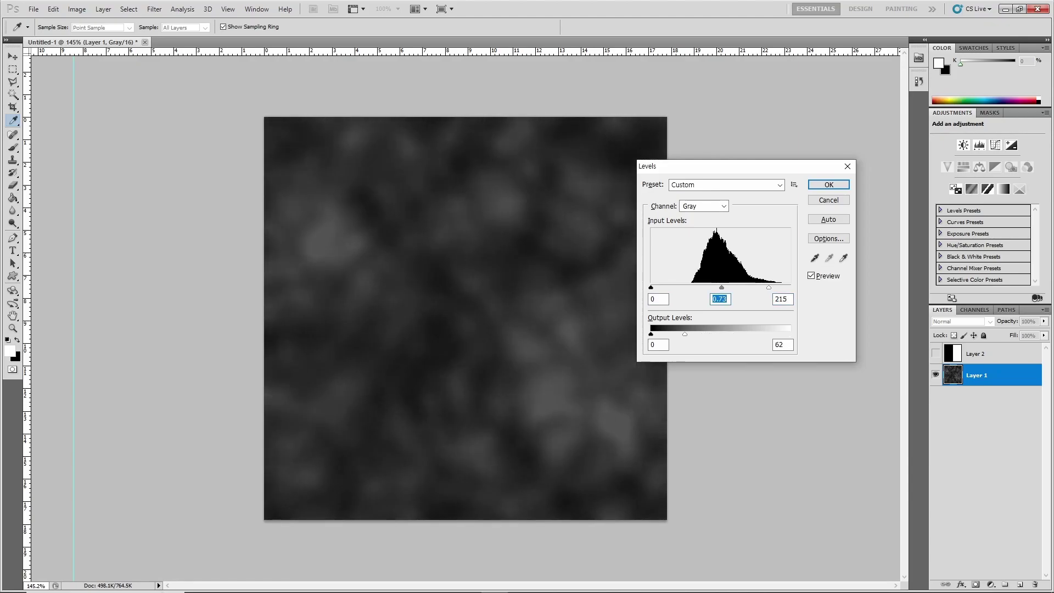
pyautogui.press('Tab')
pyautogui.press('Tab')
pyautogui.press('Tab')
pyautogui.press('Return')
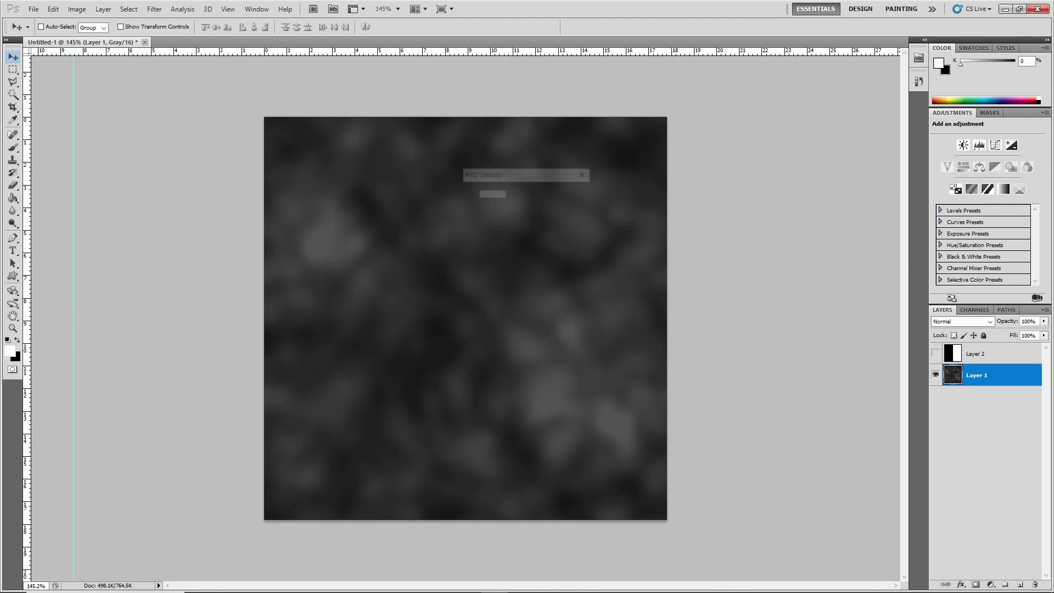
pyautogui.press('Return')
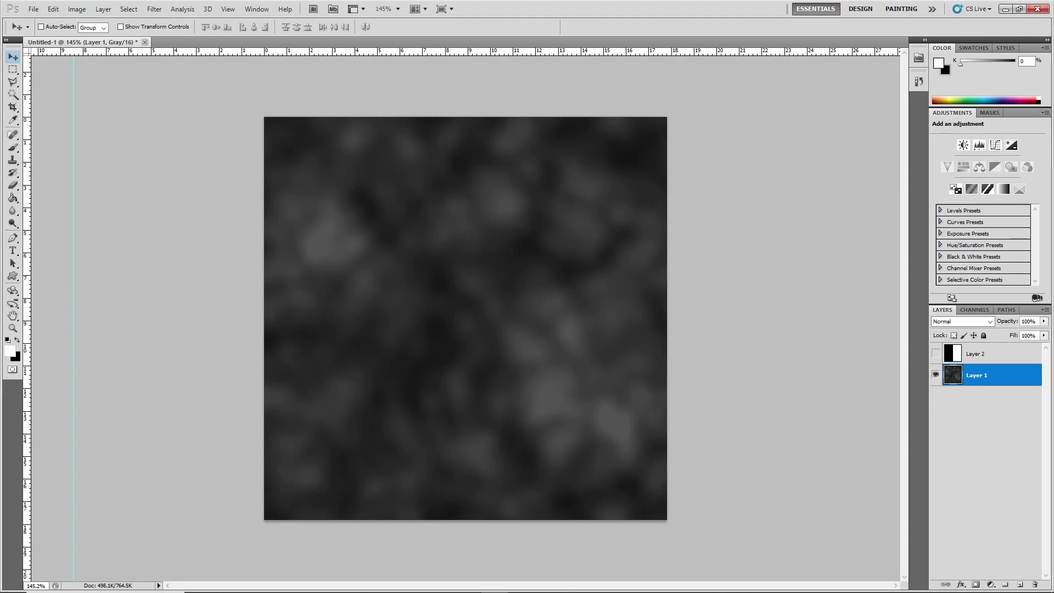
pyautogui.hotkey('alt', 'Tab')
# Reimport the darkened heightmap into the Heightmap layer, then toggle Place and Landscape modes.
pyautogui.rightClick(47, 257)
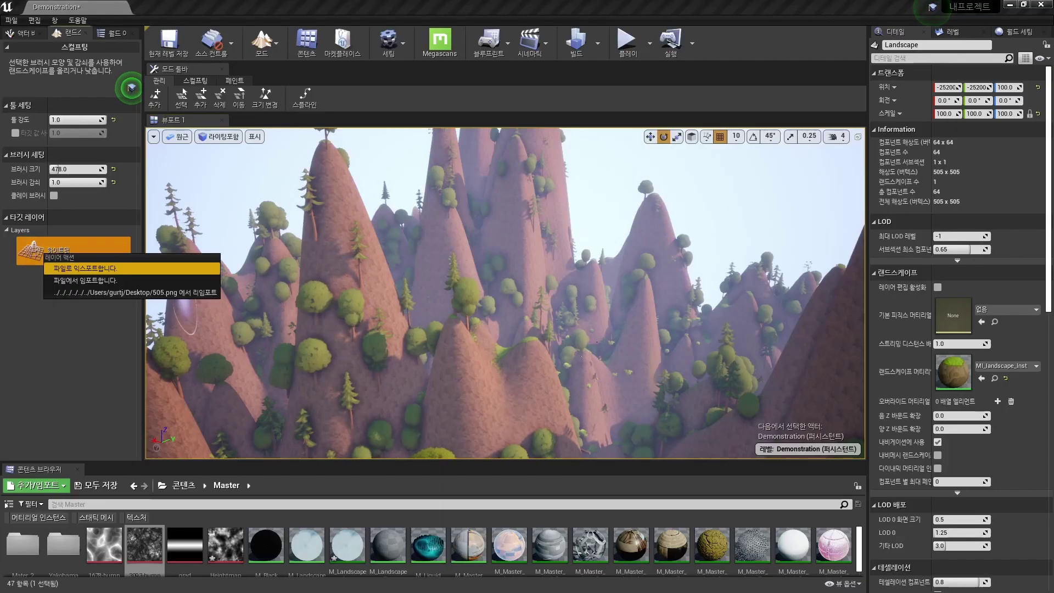
pyautogui.click(110, 290)
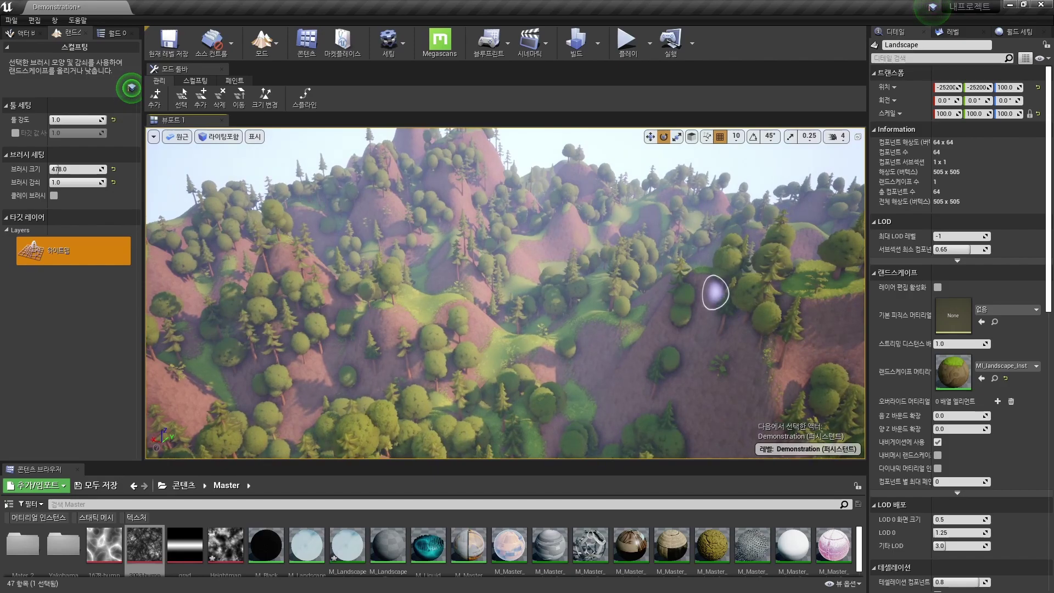
pyautogui.hotkey('shift', '1')
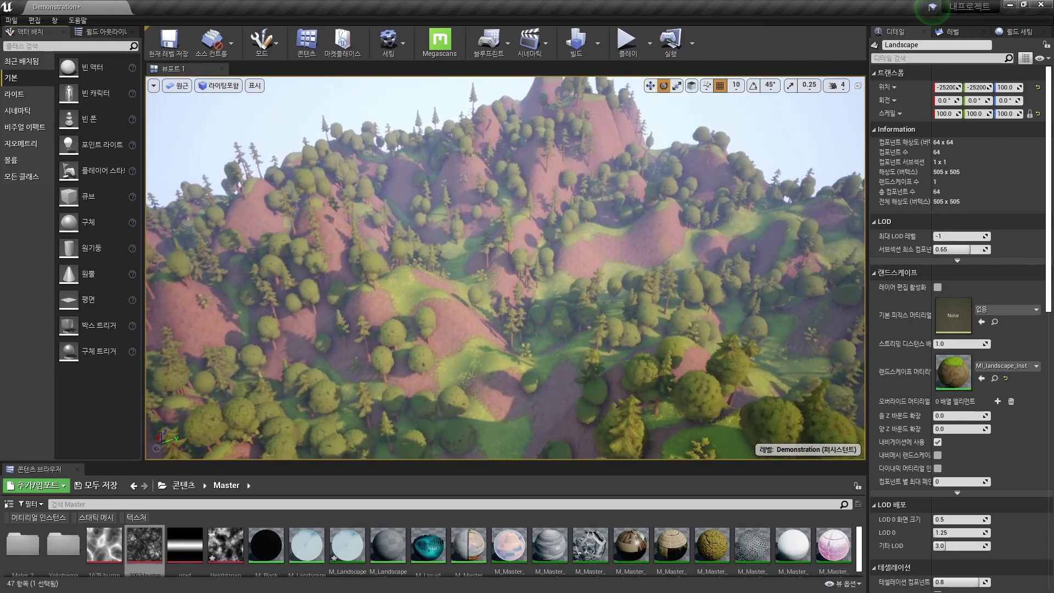
pyautogui.hotkey('shift', '2')
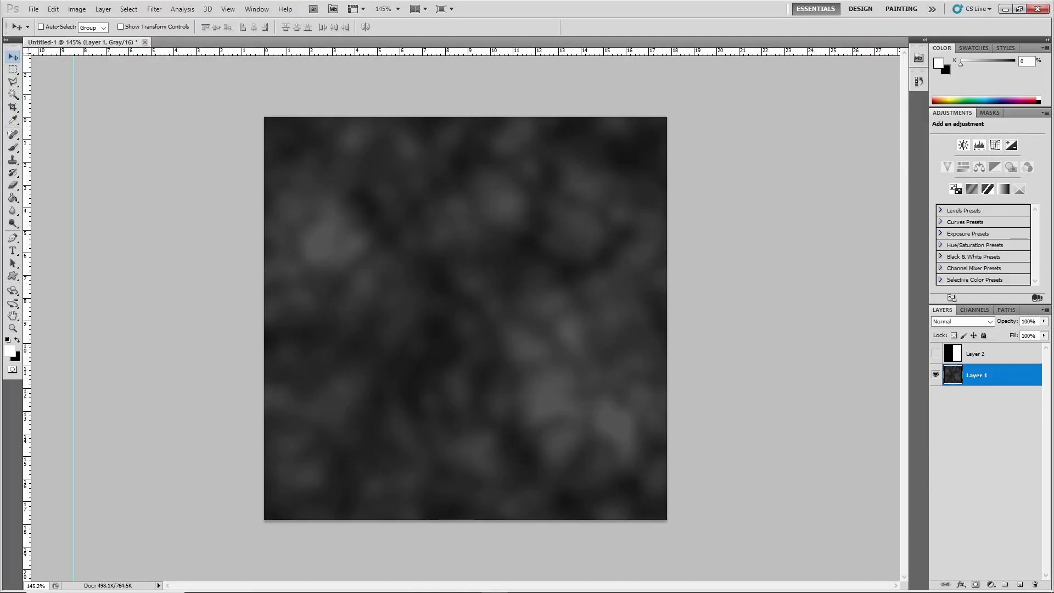
# Select the whole canvas and verify Image > Mode shows 16 Bits/Channel, leaving it unchanged.
pyautogui.press('m')
pyautogui.hotkey('ctrl', 'a')
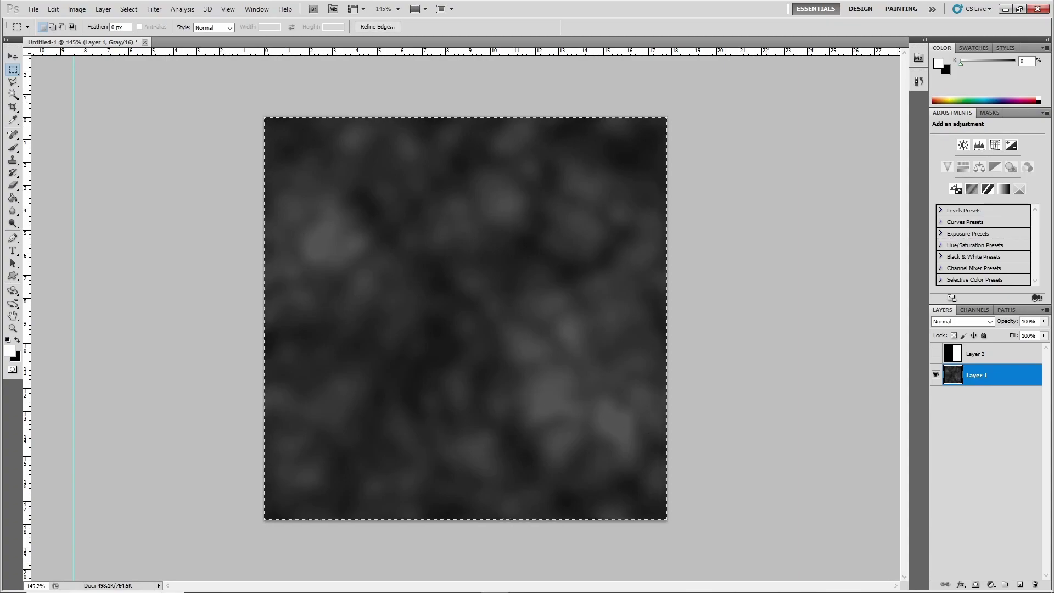
pyautogui.hotkey('alt', 'i')
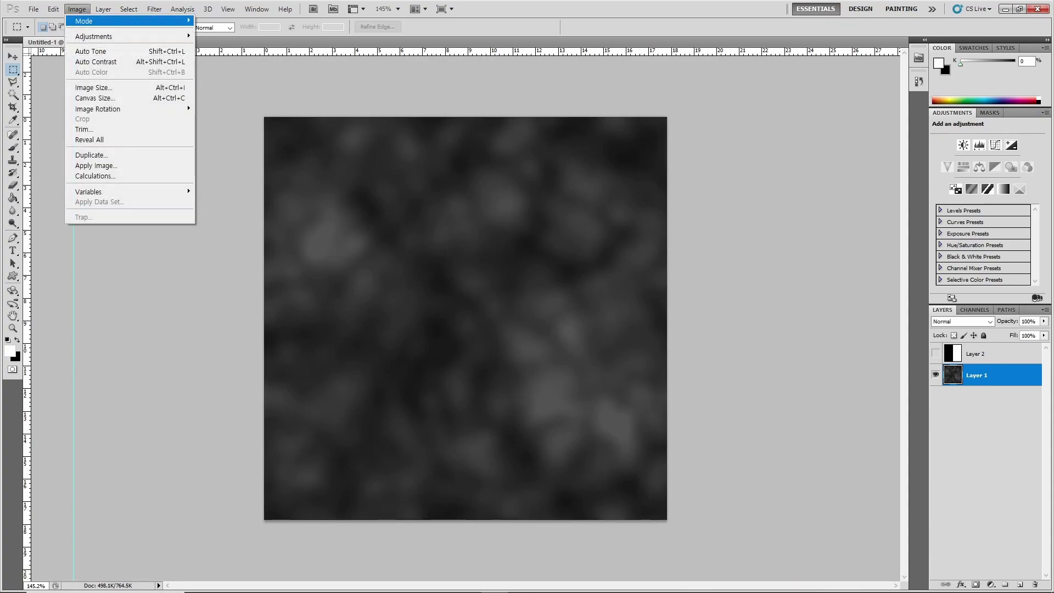
pyautogui.press('m')
pyautogui.press('Down')
pyautogui.press('Down')
pyautogui.press('Down')
pyautogui.press('Down')
pyautogui.press('Down')
pyautogui.press('Down')
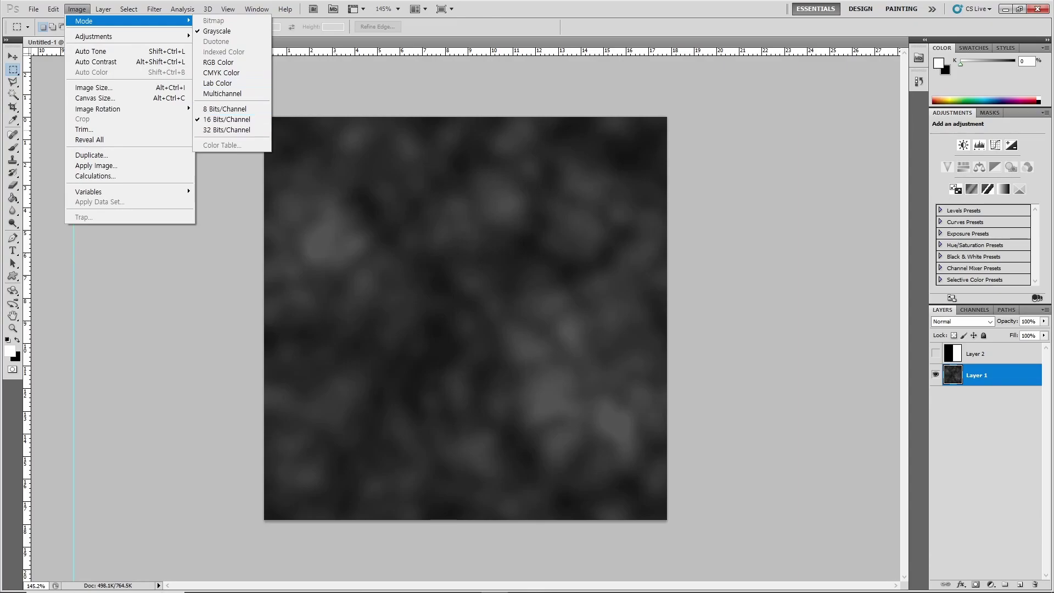
pyautogui.press('Return')
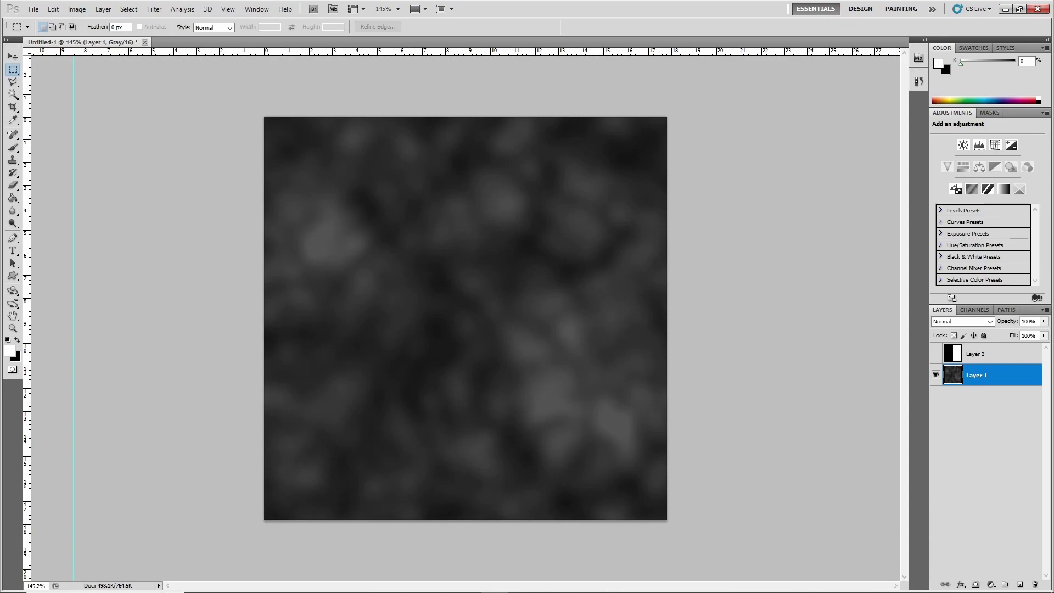